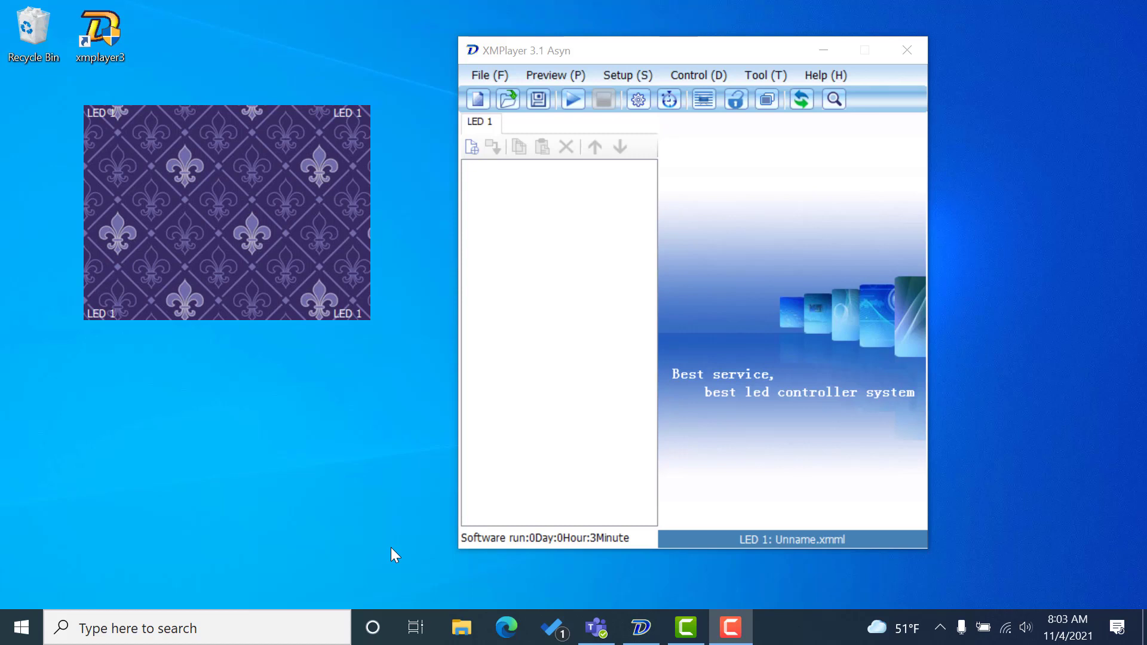
Examine the available commands for files, preview, setup, device control and external tools
{"action": "left_click", "coordinate": [487, 74]}
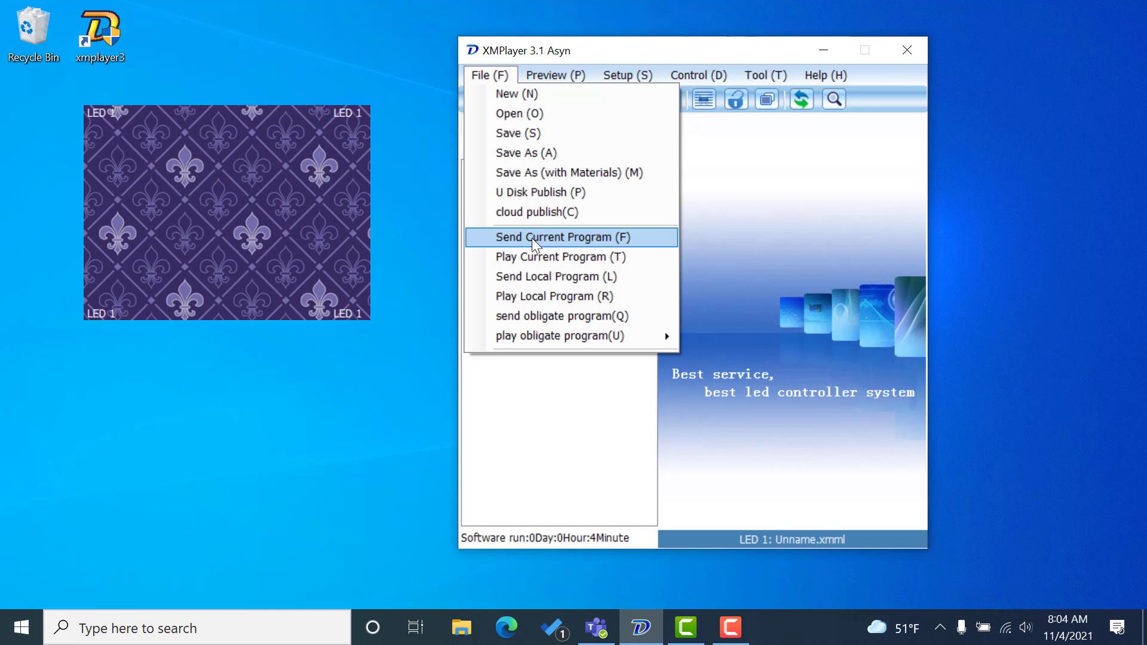
{"action": "mouse_move", "coordinate": [545, 67]}
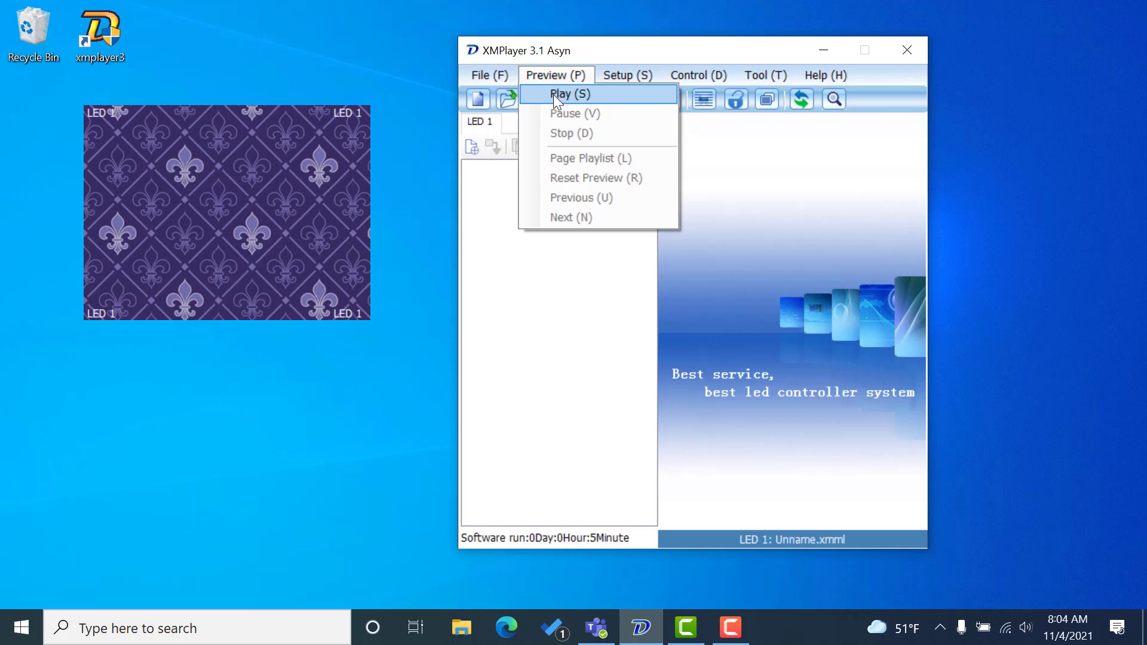
{"action": "mouse_move", "coordinate": [605, 77]}
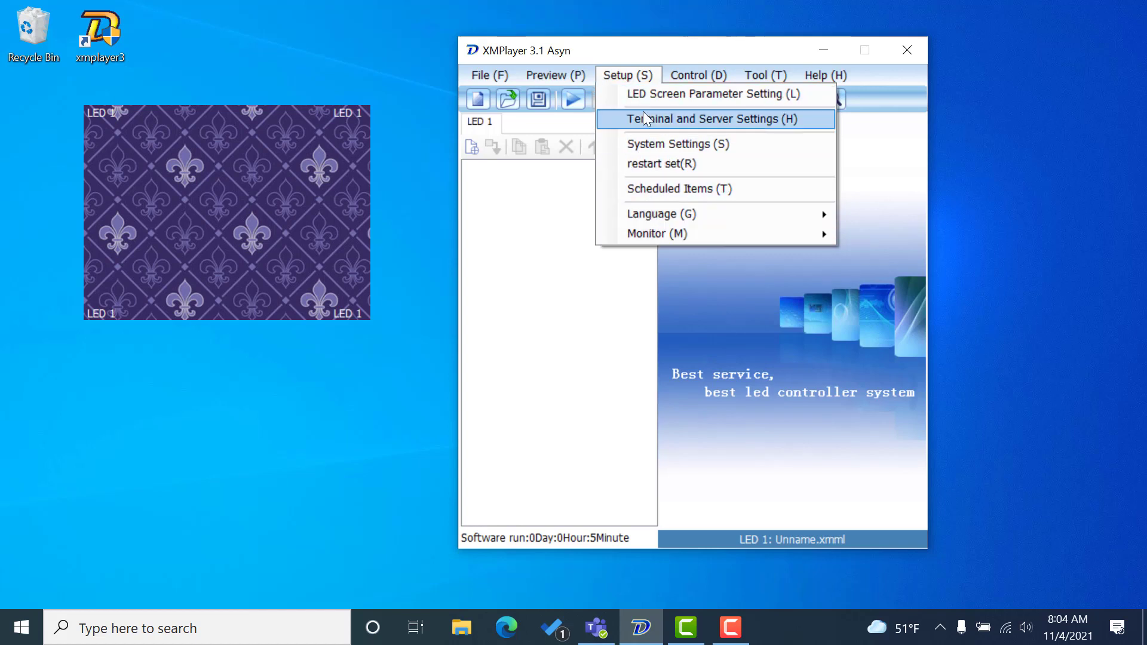
{"action": "mouse_move", "coordinate": [691, 75]}
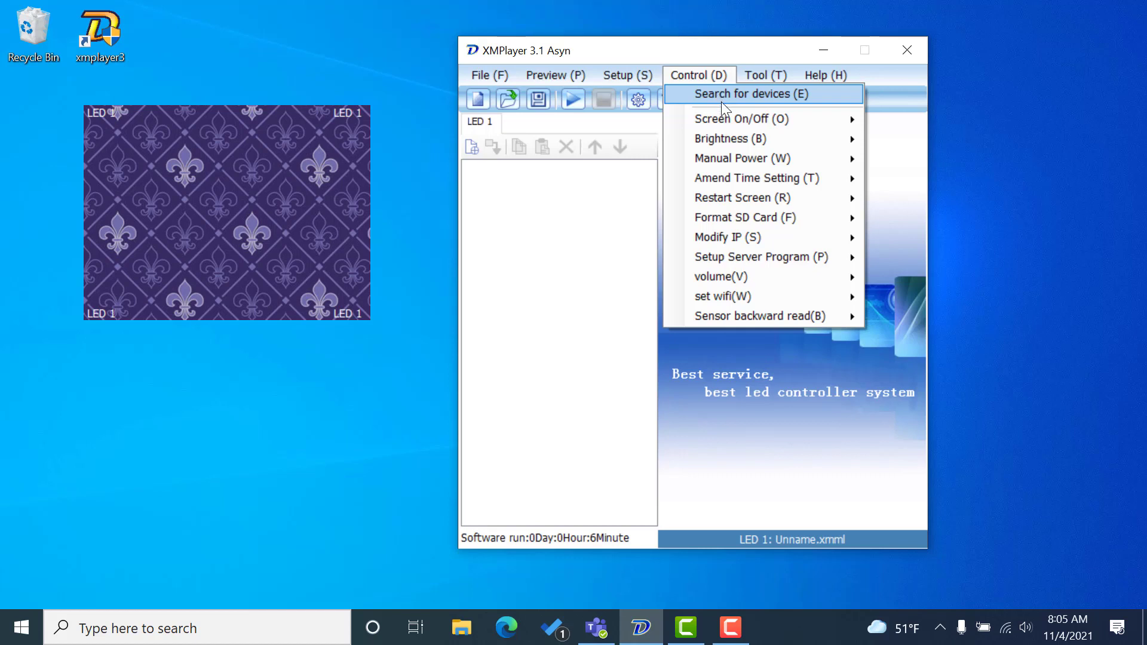
{"action": "mouse_move", "coordinate": [722, 120]}
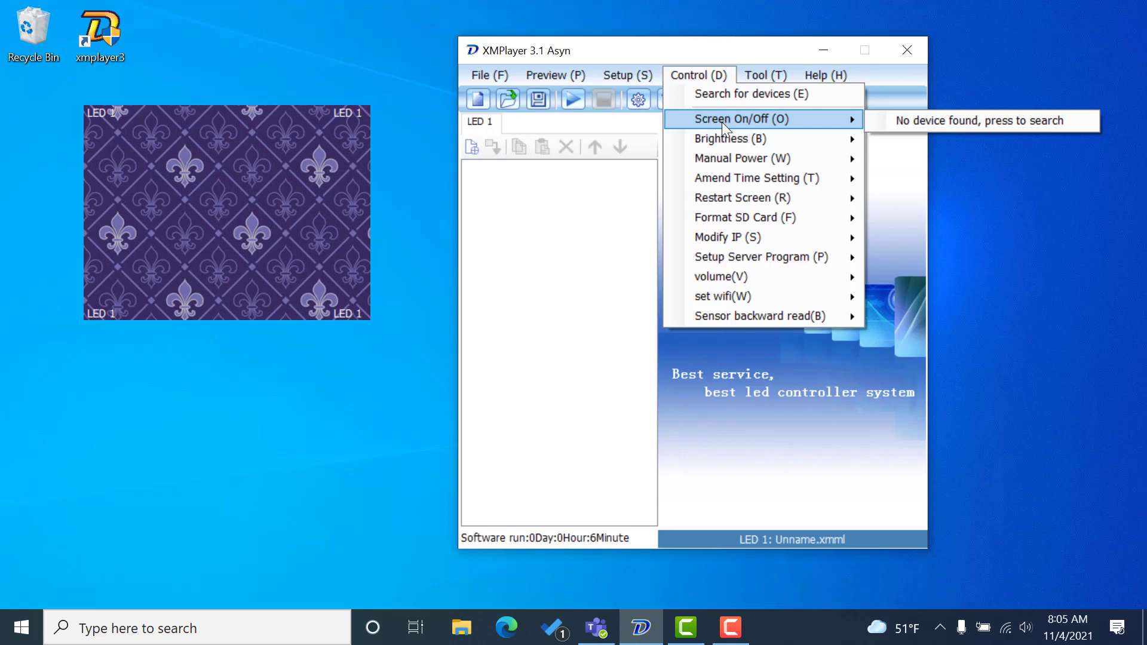
{"action": "mouse_move", "coordinate": [723, 141]}
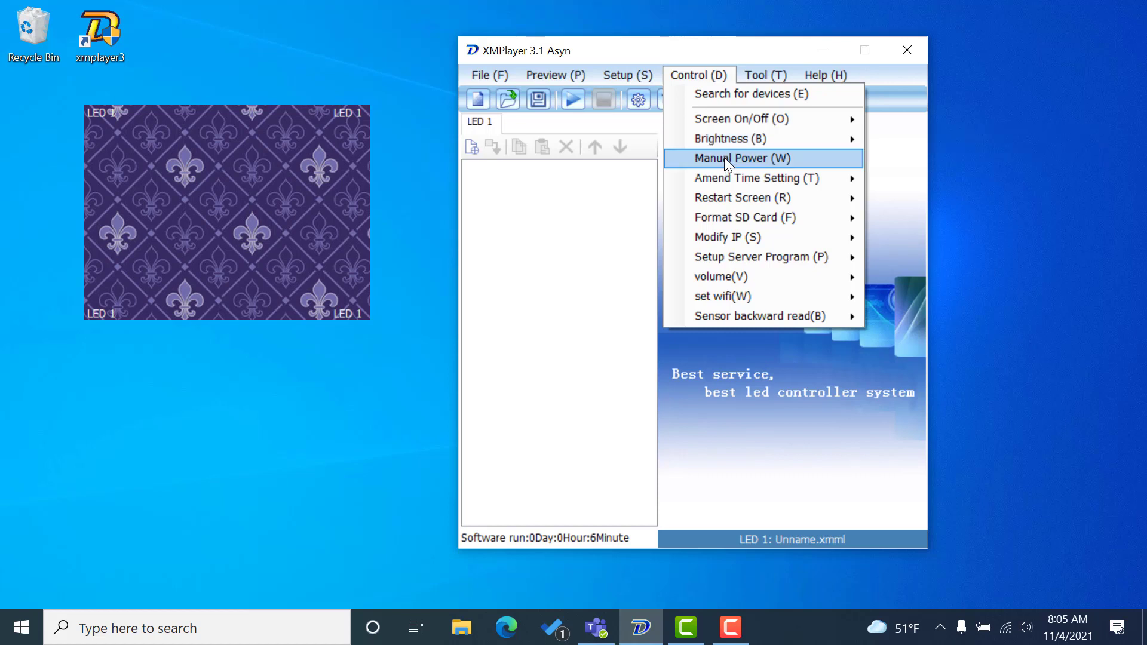
{"action": "mouse_move", "coordinate": [697, 181]}
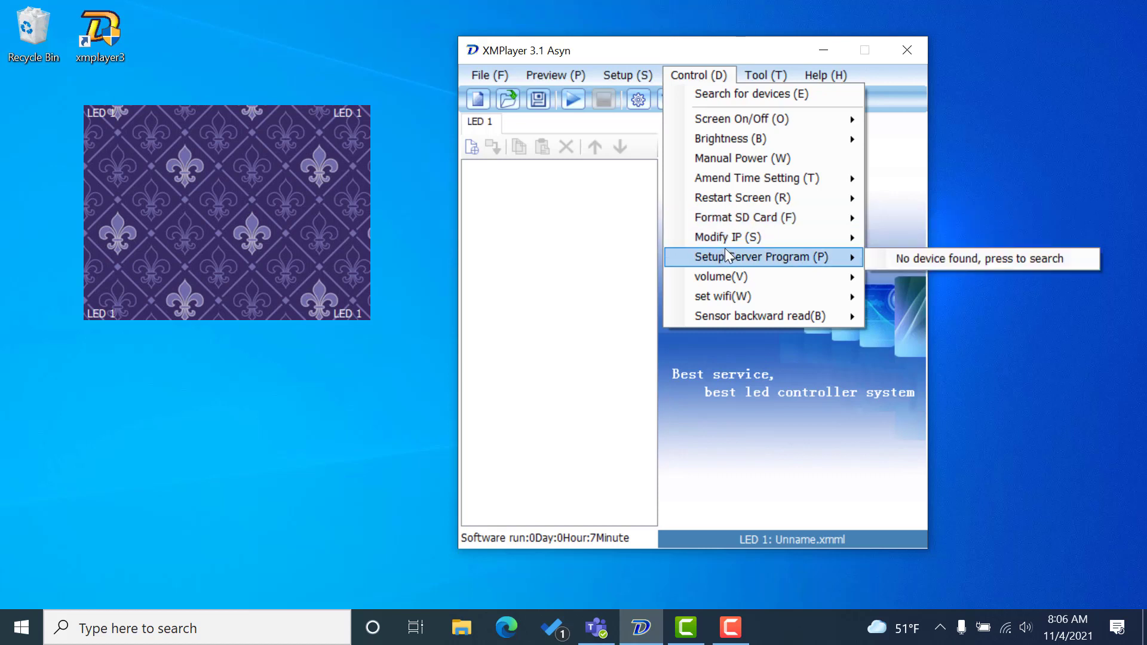
{"action": "mouse_move", "coordinate": [725, 239]}
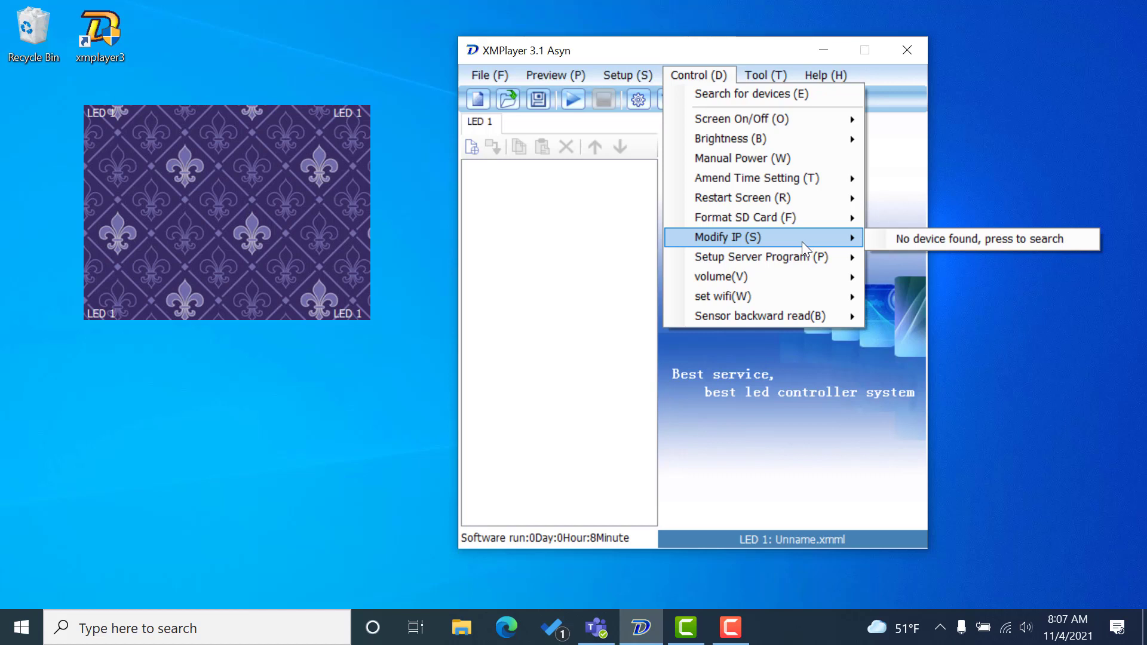
{"action": "mouse_move", "coordinate": [774, 257]}
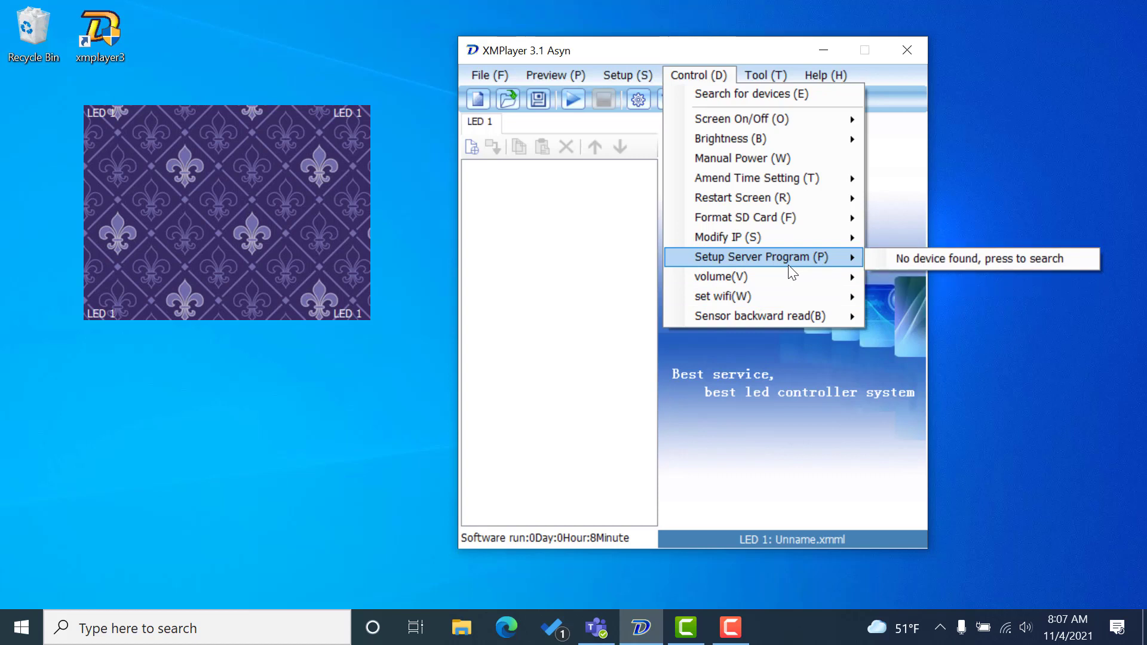
{"action": "mouse_move", "coordinate": [774, 316]}
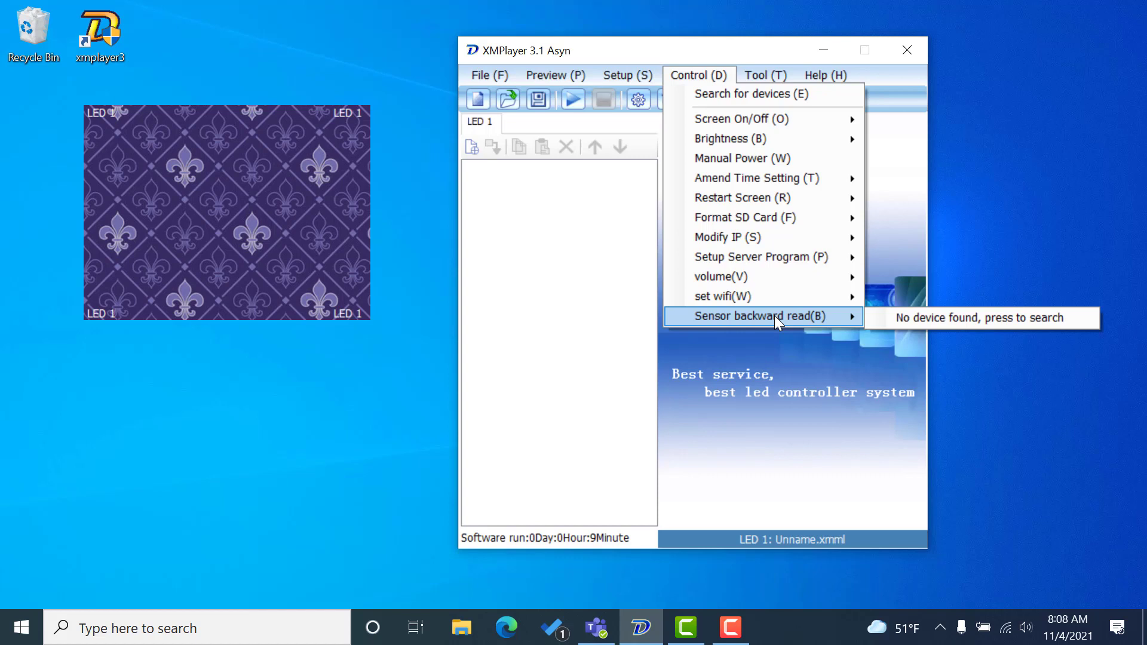
{"action": "mouse_move", "coordinate": [762, 76]}
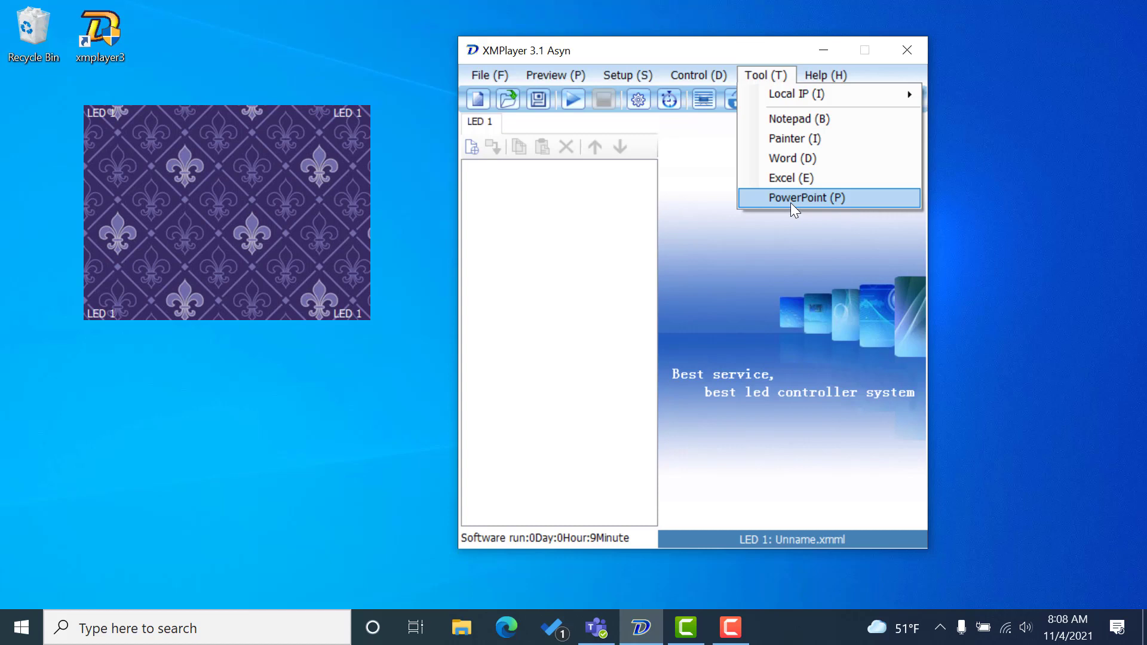
{"action": "left_click", "coordinate": [626, 247]}
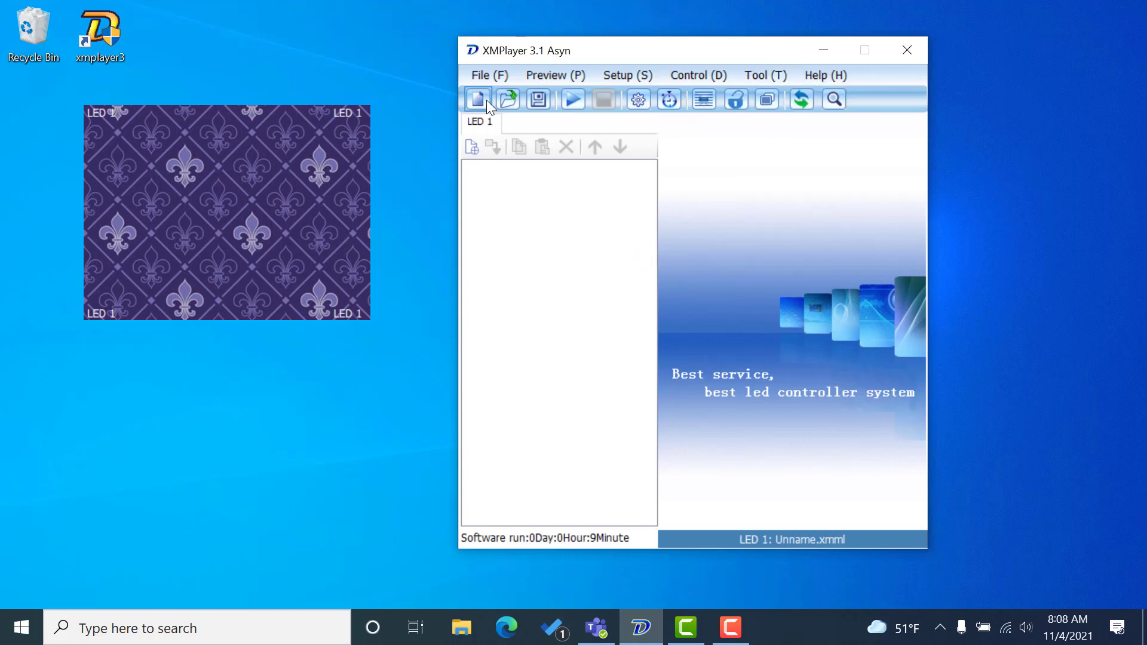
Create a new program containing one program page and select that page
{"action": "left_click", "coordinate": [483, 75]}
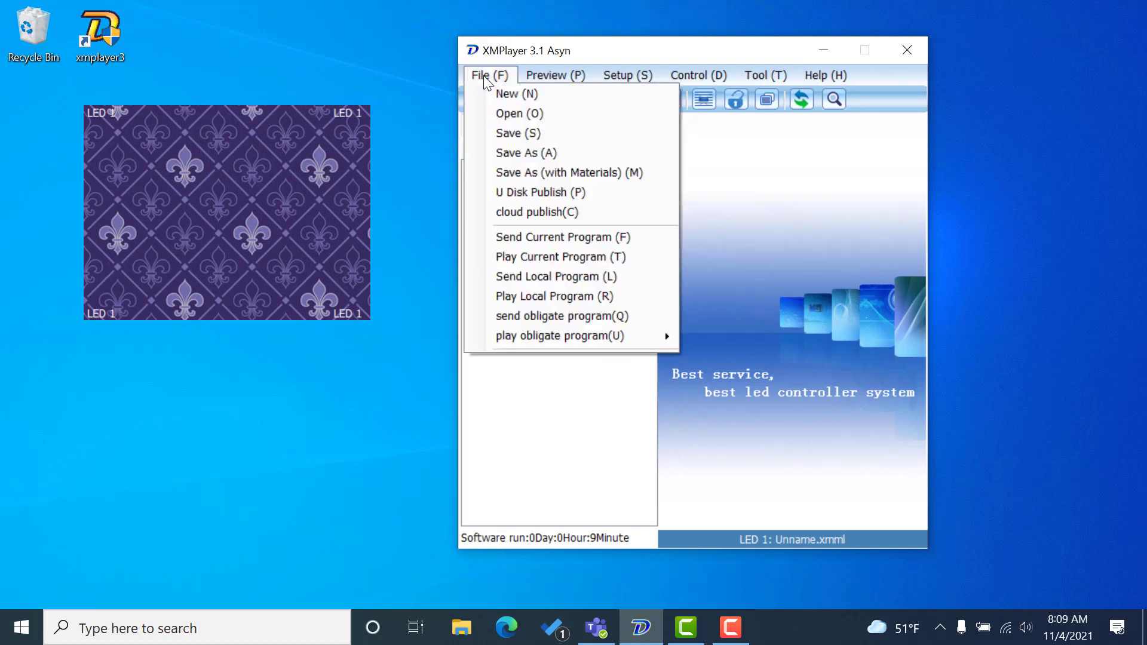
{"action": "left_click", "coordinate": [481, 93]}
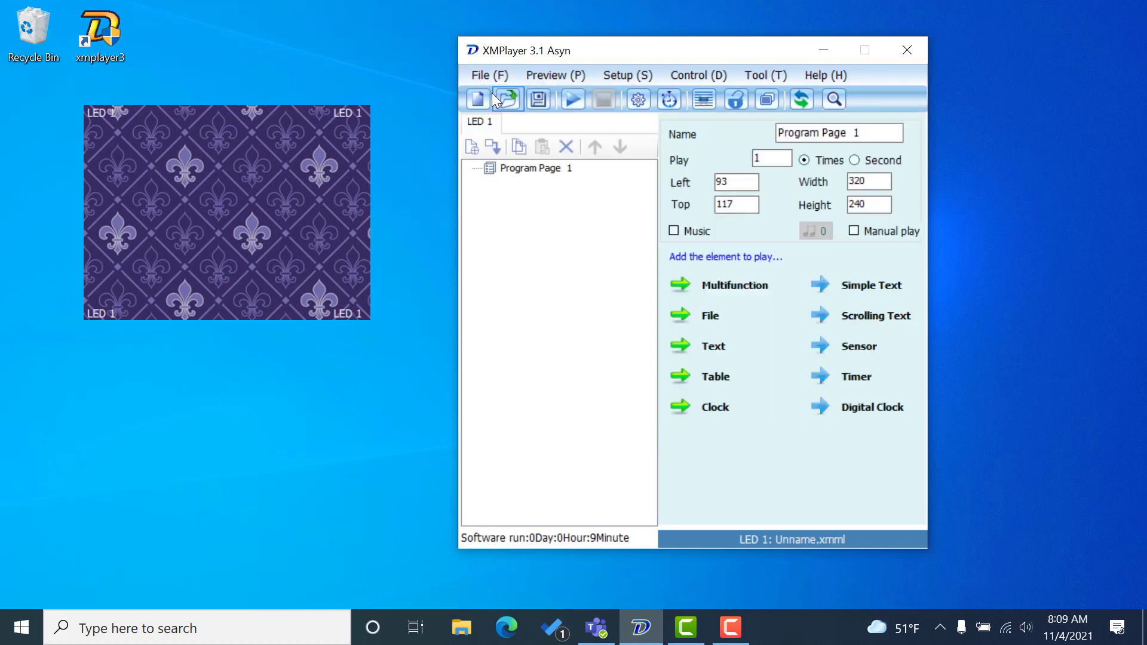
{"action": "left_click", "coordinate": [513, 171]}
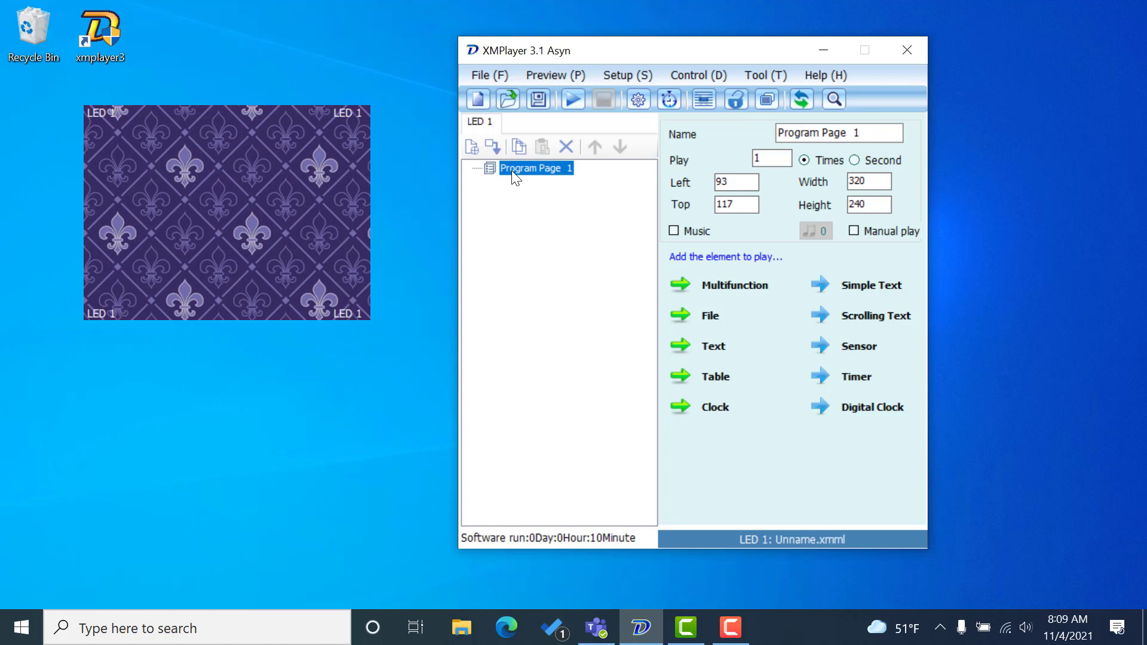
Add a second program page and delete it again
{"action": "left_click", "coordinate": [472, 146]}
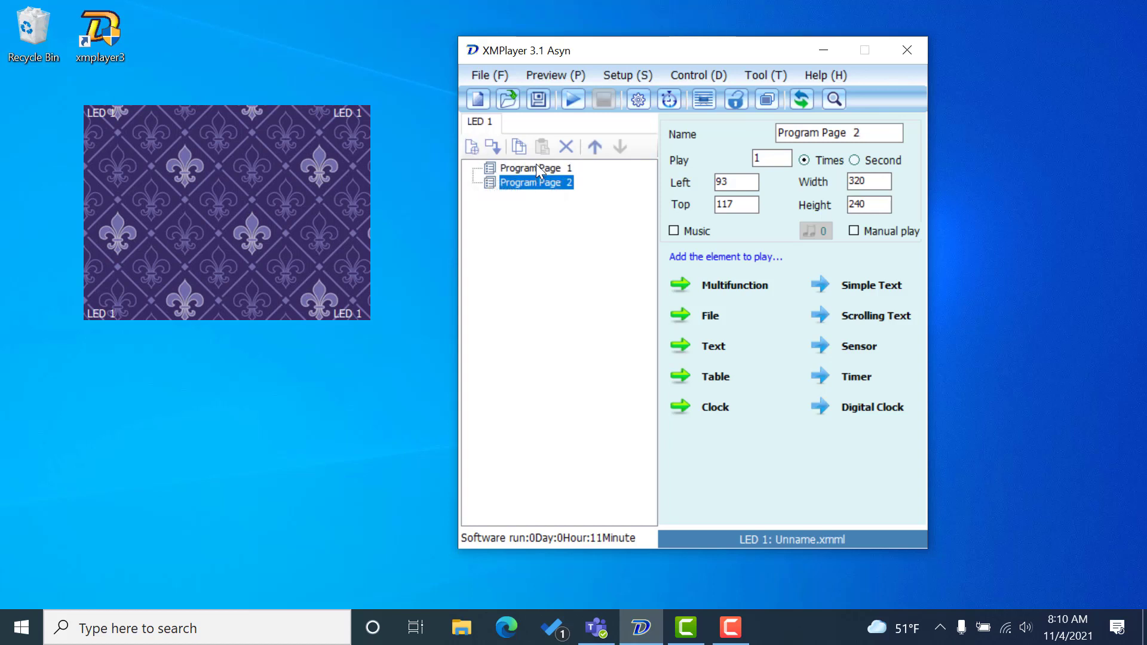
{"action": "left_click", "coordinate": [567, 152]}
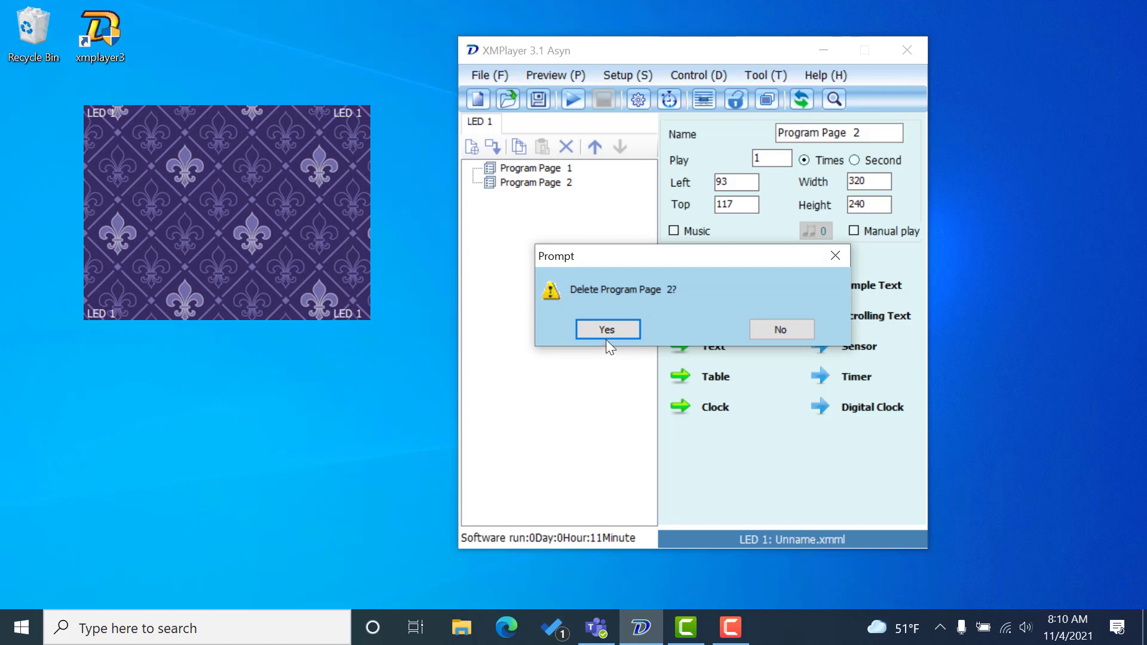
{"action": "left_click", "coordinate": [604, 328]}
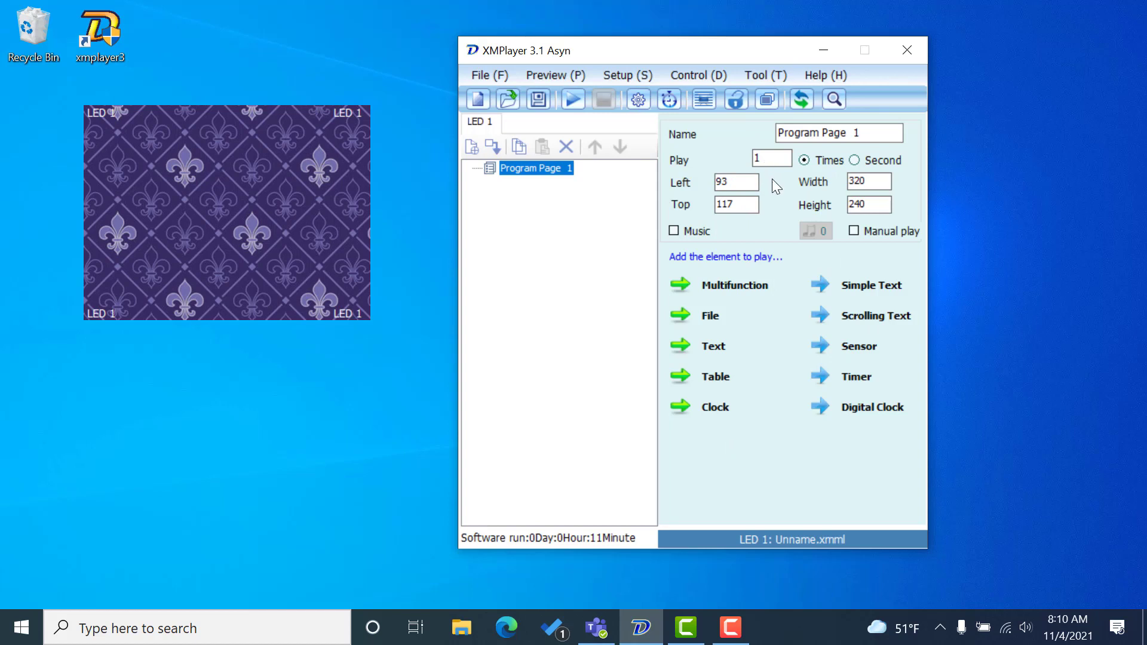
Rename the program page to Happy Hour
{"action": "left_click", "coordinate": [863, 132]}
{"action": "left_click_drag", "start_coordinate": [864, 132], "coordinate": [705, 154]}
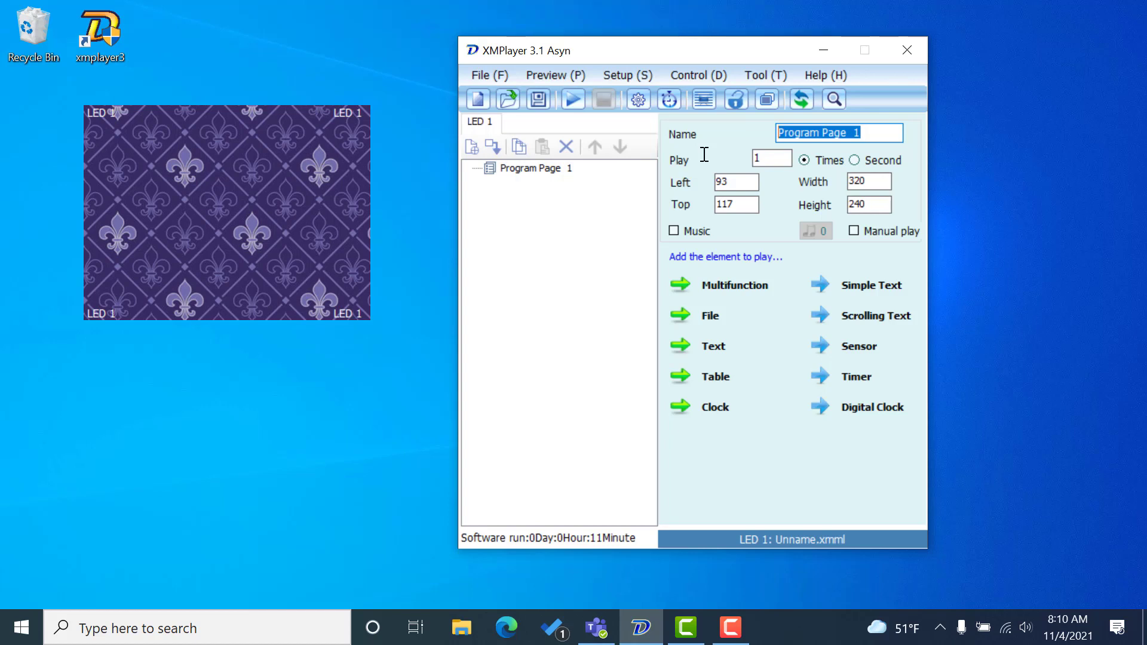
{"action": "type", "text": "Happy "}
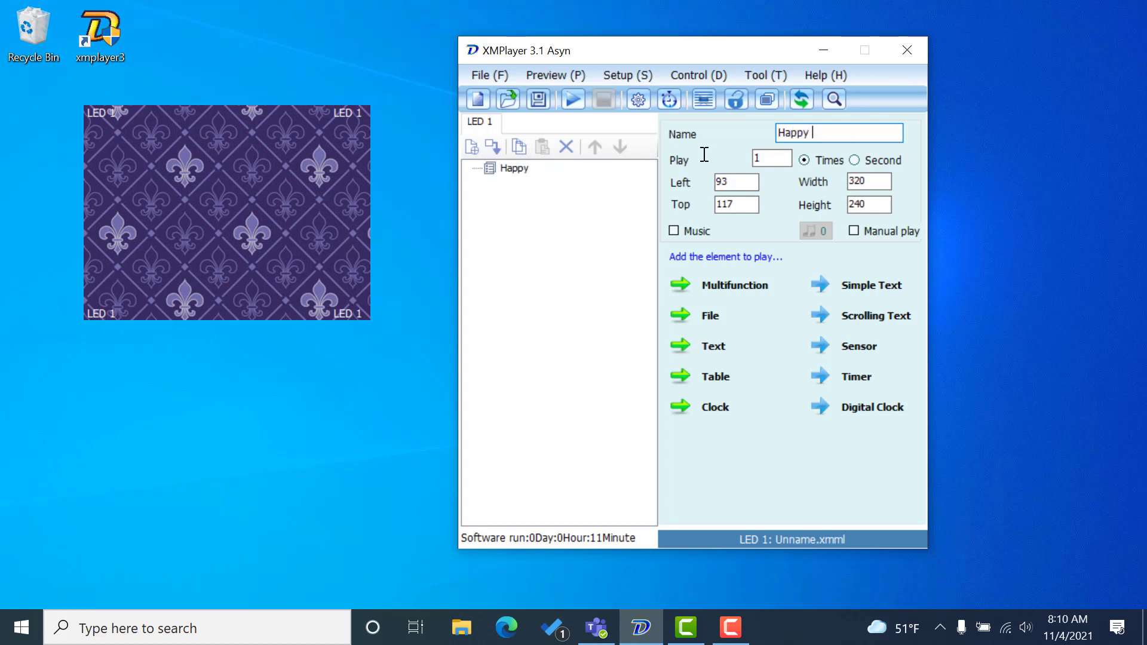
{"action": "type", "text": "Hour"}
{"action": "key", "text": "Tab"}
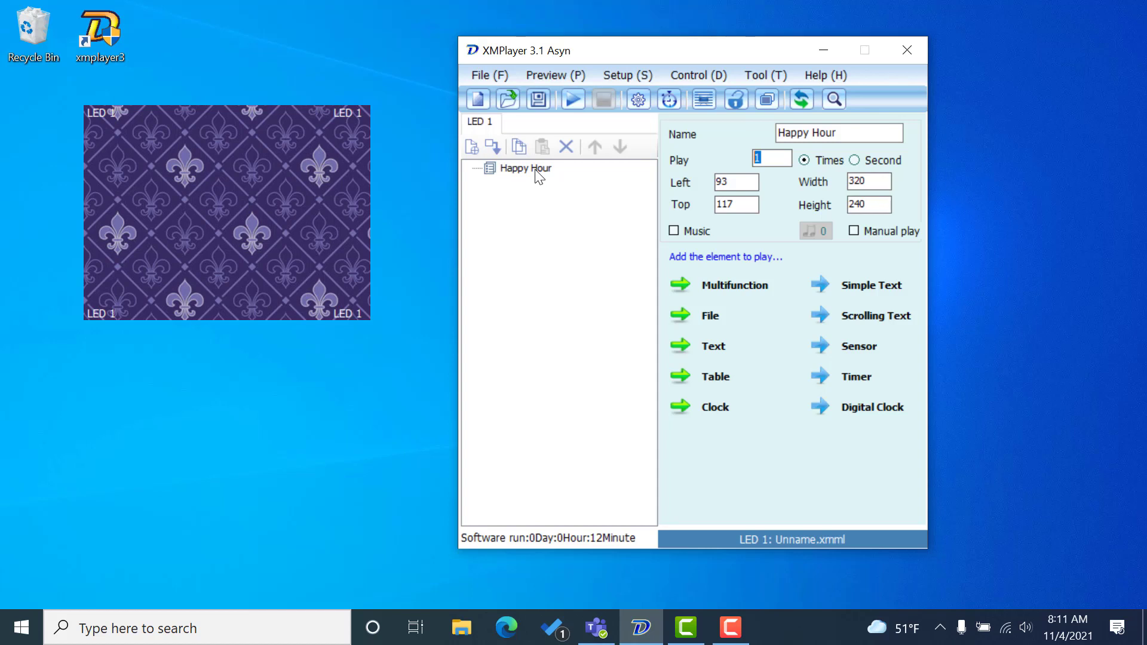
Switch the page's play mode to seconds and back to times
{"action": "left_click", "coordinate": [853, 160]}
{"action": "double_click", "coordinate": [765, 156]}
{"action": "left_click", "coordinate": [804, 161]}
Move the LED 1 preview window around the desktop, ending at about left 8, top 66
{"action": "left_click_drag", "start_coordinate": [735, 183], "coordinate": [712, 207]}
{"action": "mouse_move", "coordinate": [231, 212]}
{"action": "left_mouse_down"}
{"action": "mouse_move", "coordinate": [300, 216]}
{"action": "mouse_move", "coordinate": [220, 198]}
{"action": "mouse_move", "coordinate": [211, 210]}
{"action": "left_mouse_up"}
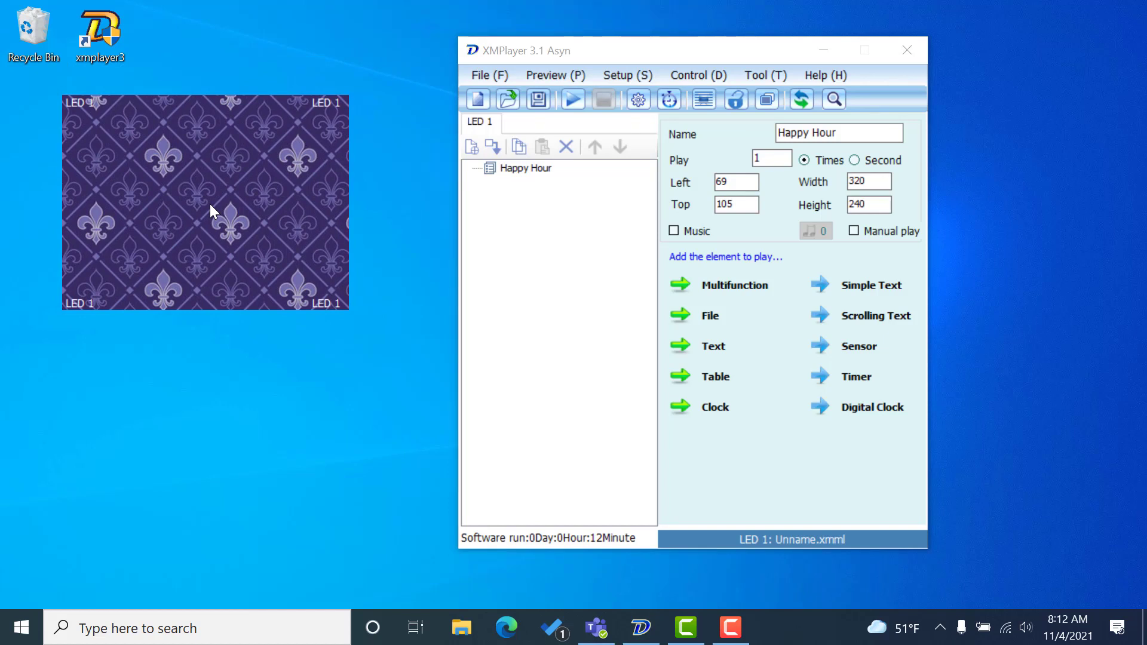
{"action": "left_click_drag", "start_coordinate": [210, 204], "coordinate": [211, 203]}
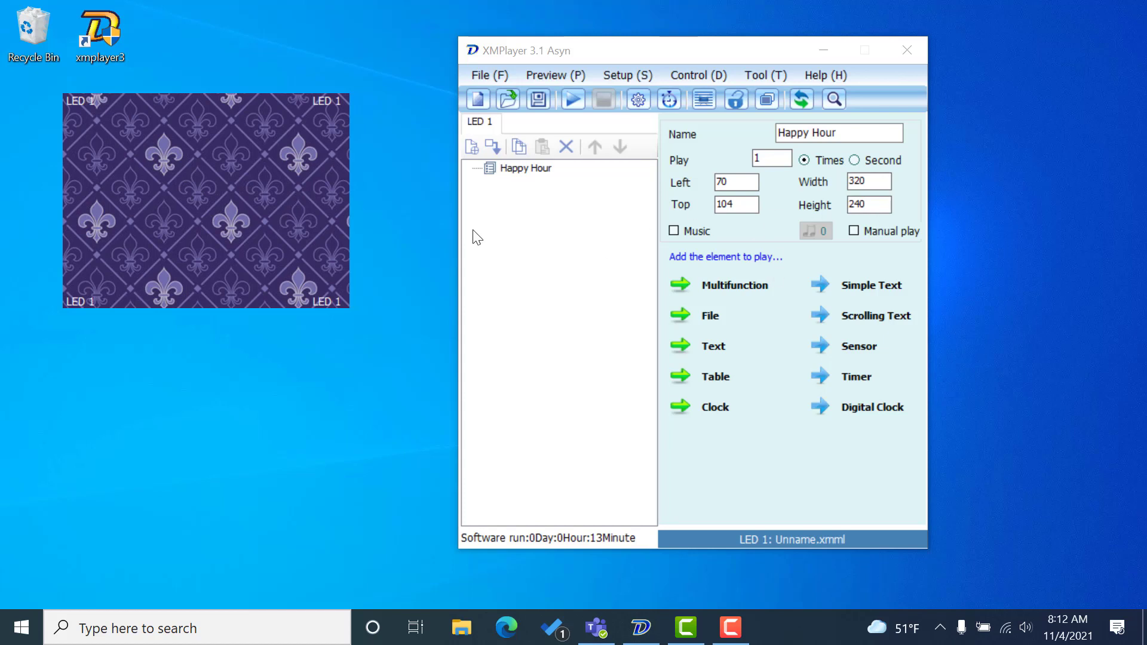
{"action": "left_click_drag", "start_coordinate": [170, 234], "coordinate": [166, 195]}
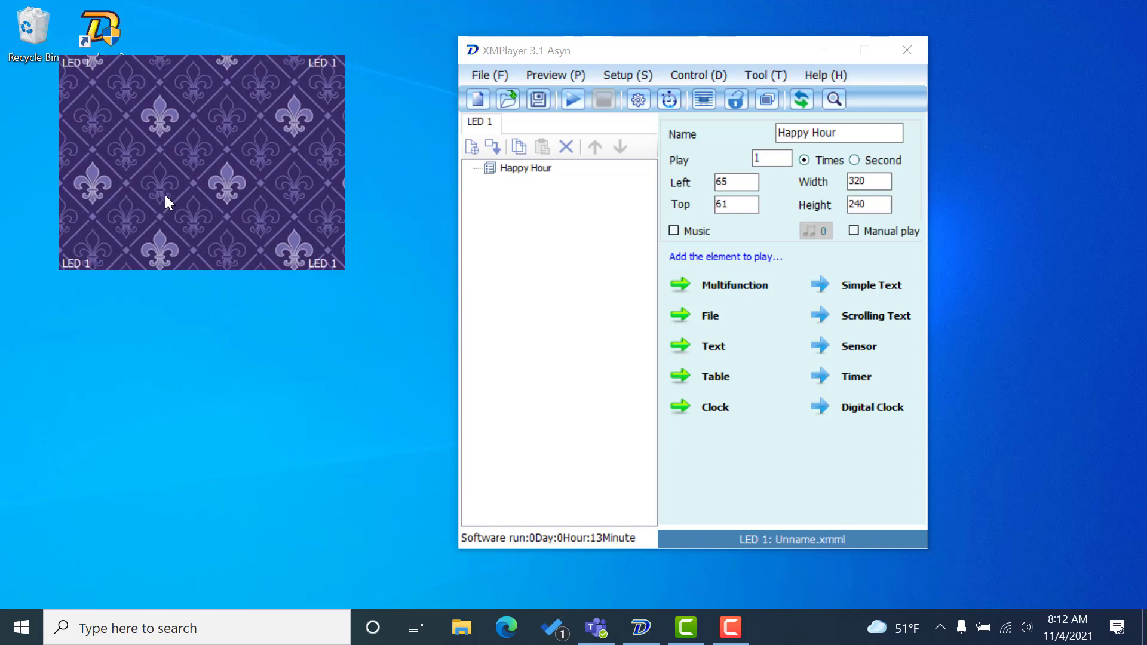
{"action": "left_click_drag", "start_coordinate": [165, 195], "coordinate": [110, 233]}
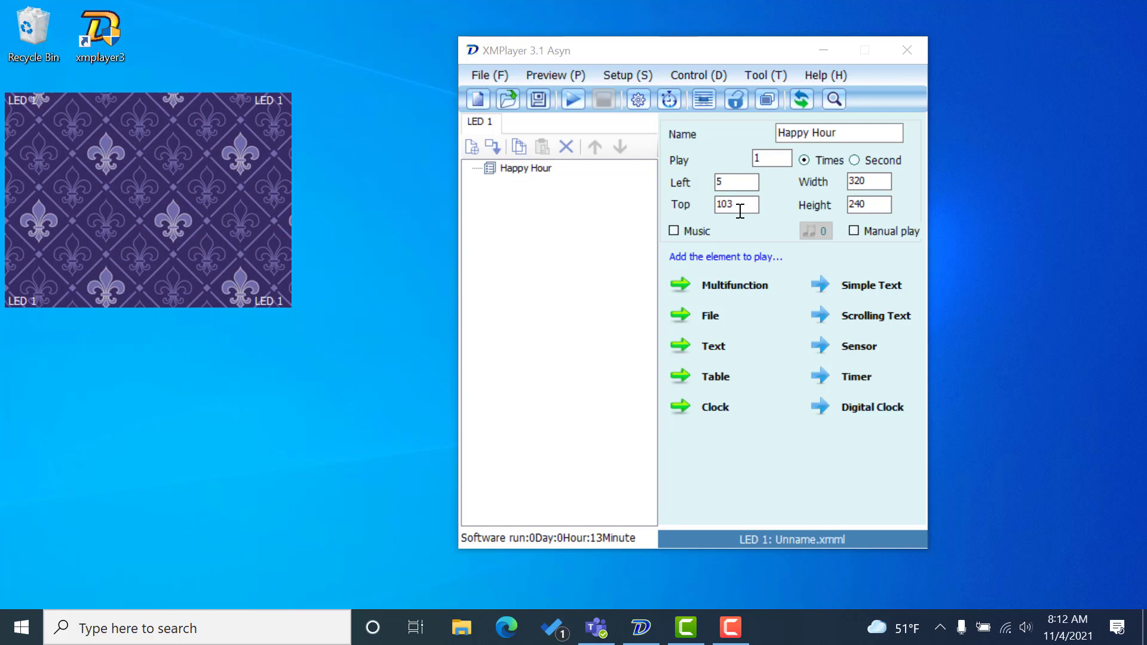
{"action": "left_click_drag", "start_coordinate": [131, 226], "coordinate": [134, 195]}
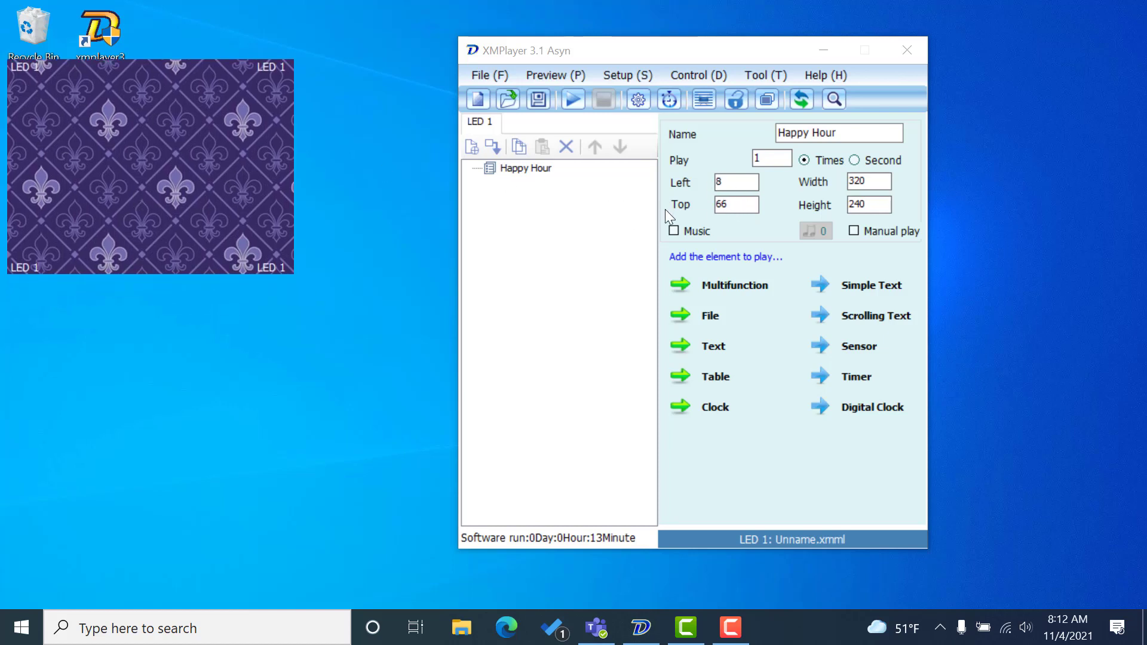
Set the Happy Hour page's left and top position values to 0
{"action": "left_click_drag", "start_coordinate": [727, 184], "coordinate": [696, 206]}
{"action": "type", "text": "0"}
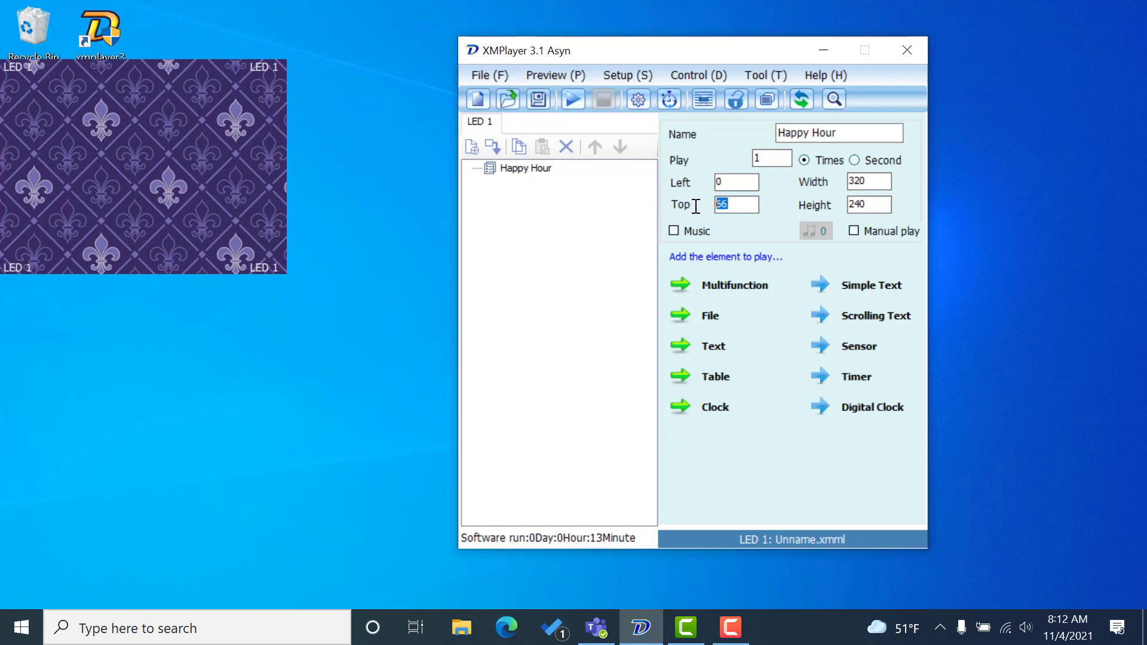
{"action": "type", "text": "0"}
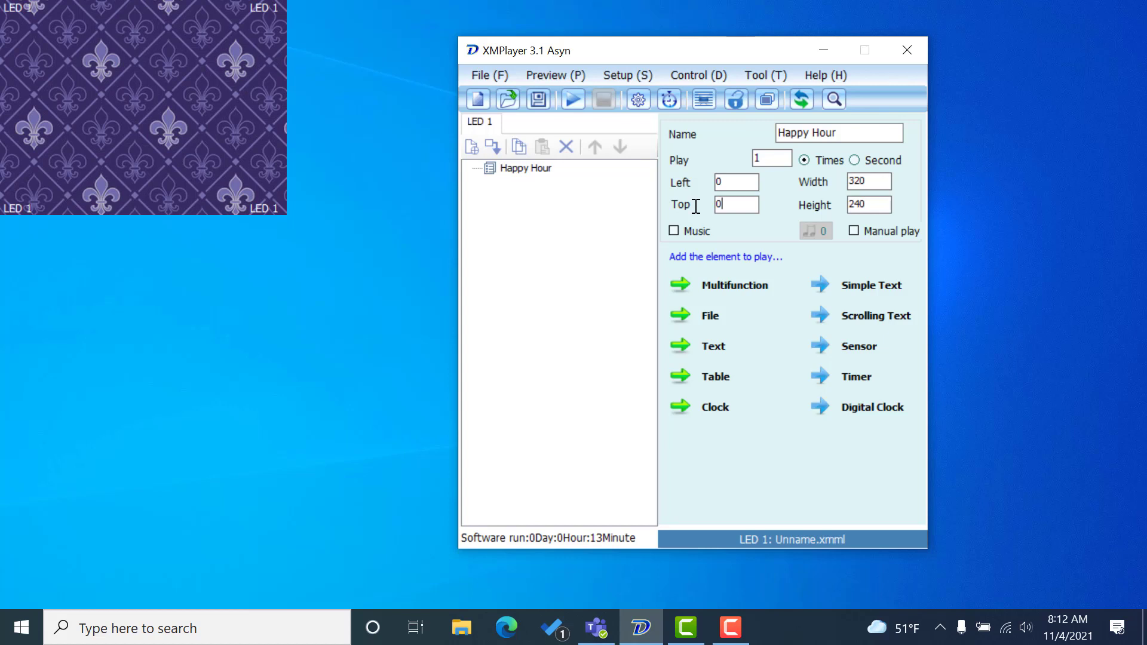
Move the LED 1 preview window away from the screen corner to about left 26, top 13
{"action": "left_click", "coordinate": [540, 169]}
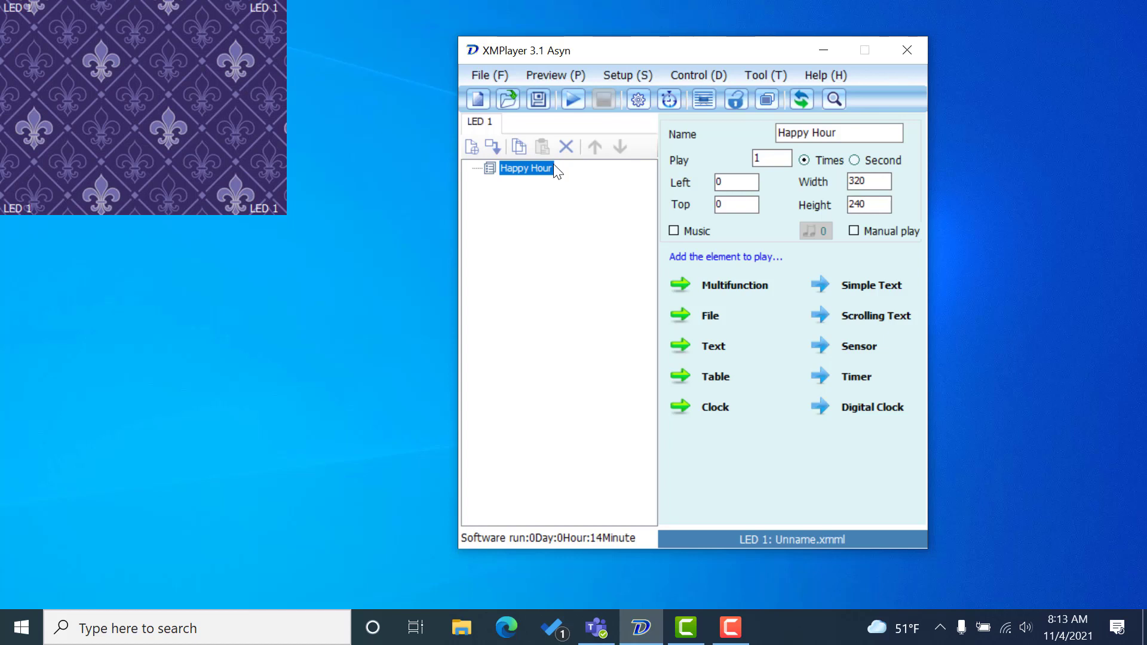
{"action": "left_click", "coordinate": [91, 89]}
{"action": "left_click_drag", "start_coordinate": [90, 89], "coordinate": [115, 100]}
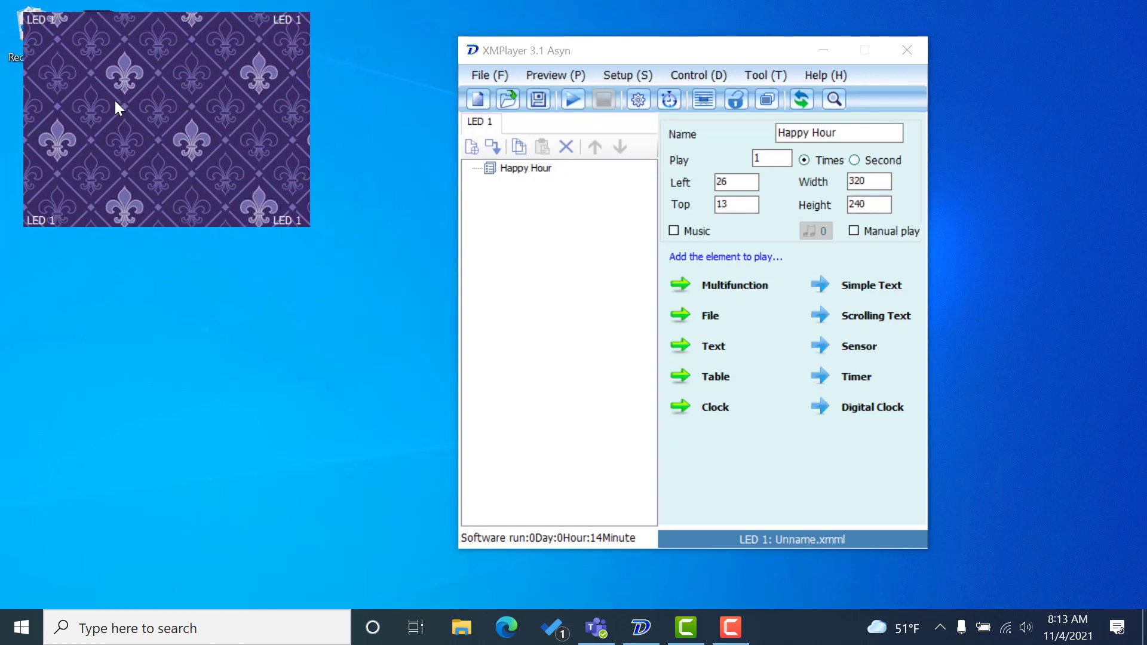
Set the Happy Hour page's height to 128 and its width to 224
{"action": "left_click_drag", "start_coordinate": [889, 182], "coordinate": [838, 208]}
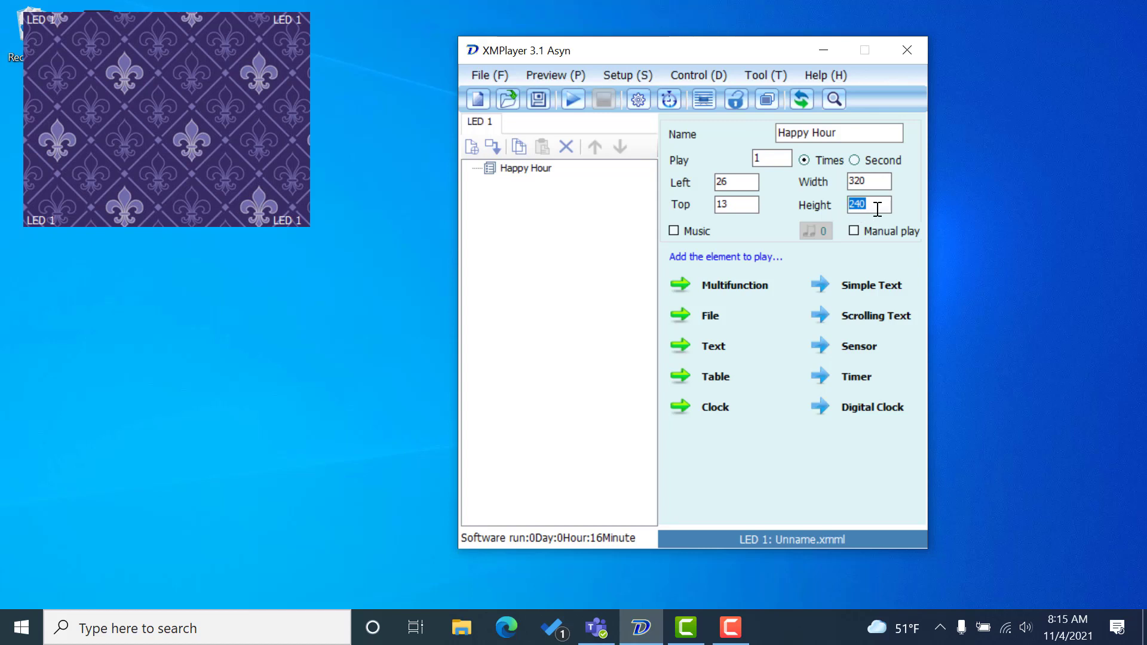
{"action": "left_click_drag", "start_coordinate": [880, 204], "coordinate": [832, 208]}
{"action": "type", "text": "128"}
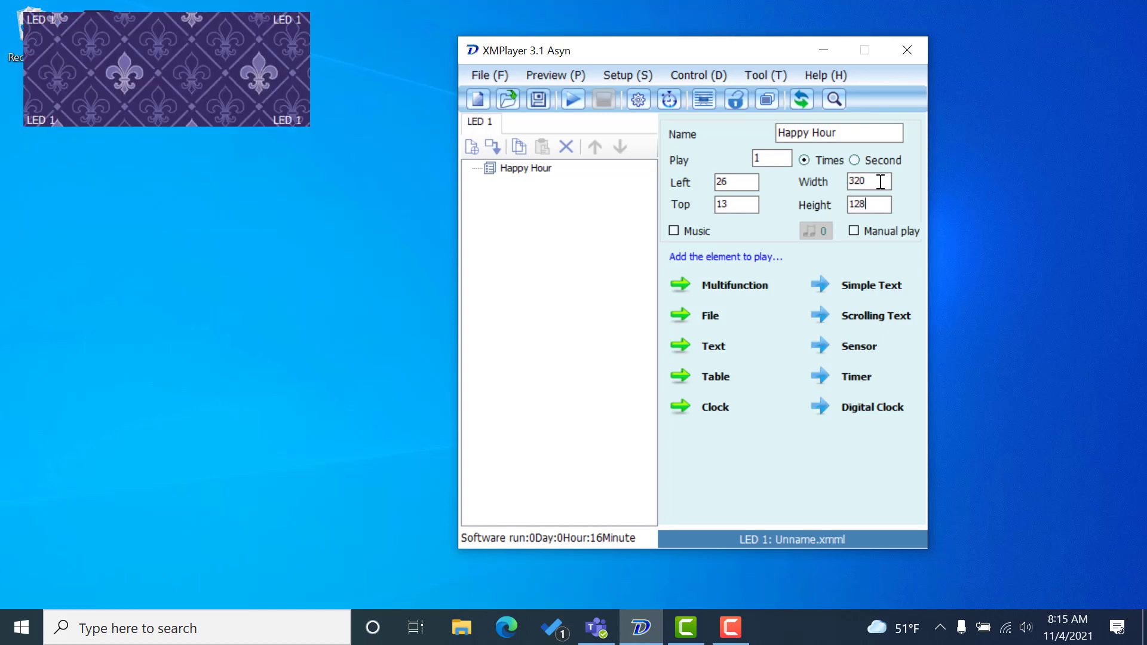
{"action": "left_click_drag", "start_coordinate": [881, 181], "coordinate": [838, 184]}
{"action": "type", "text": "224"}
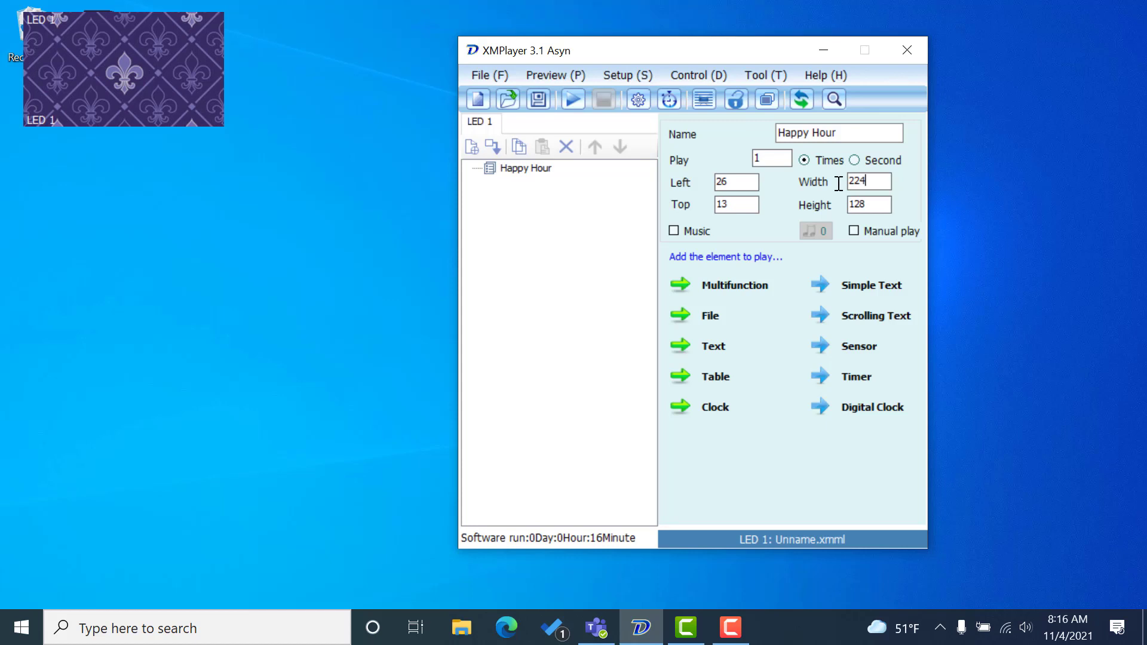
Set the Happy Hour page's width to 320 and height to 224, and move its preview to about left 65, top 32
{"action": "key", "text": "BackSpace"}
{"action": "key", "text": "BackSpace"}
{"action": "key", "text": "BackSpace"}
{"action": "type", "text": "320"}
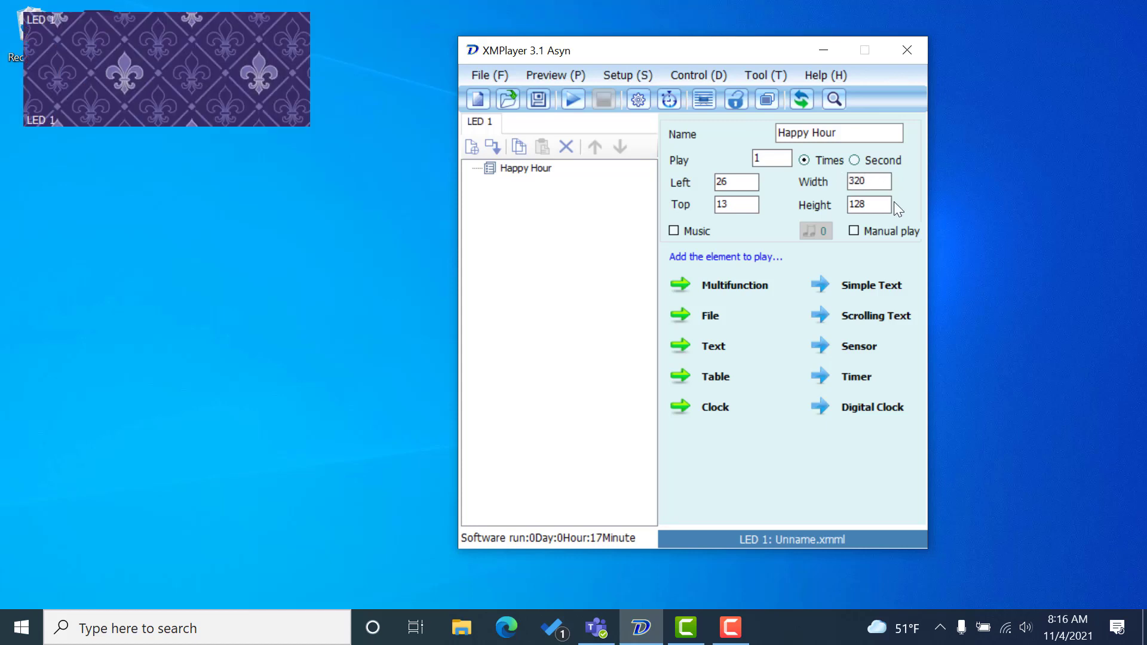
{"action": "left_click_drag", "start_coordinate": [876, 205], "coordinate": [843, 209]}
{"action": "type", "text": "24"}
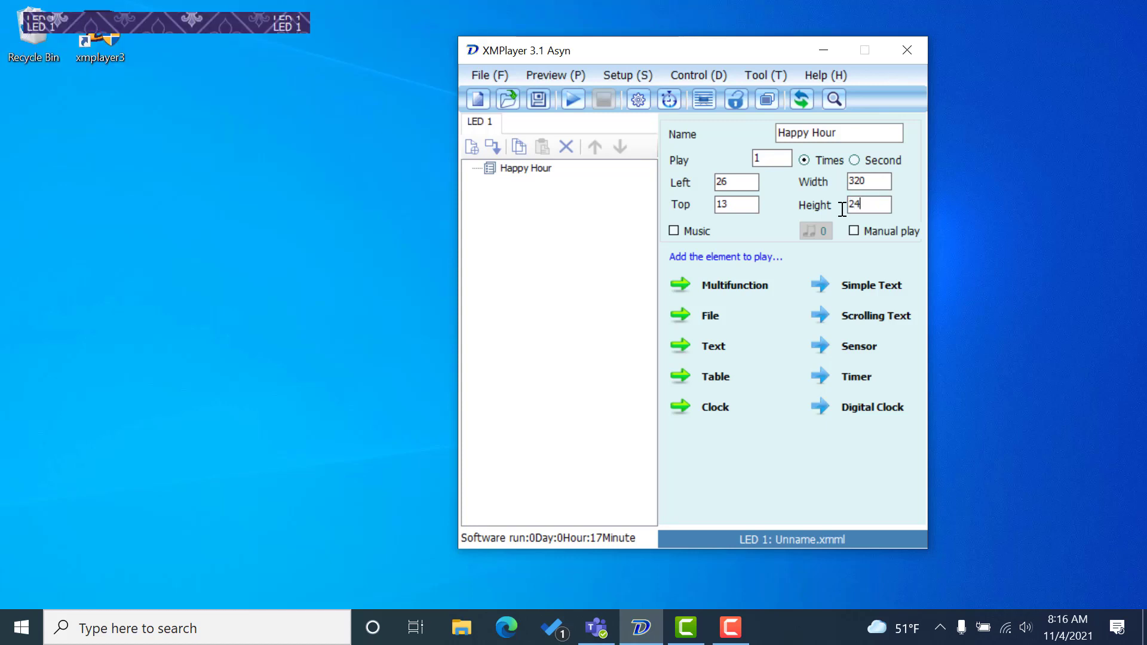
{"action": "key", "text": "BackSpace"}
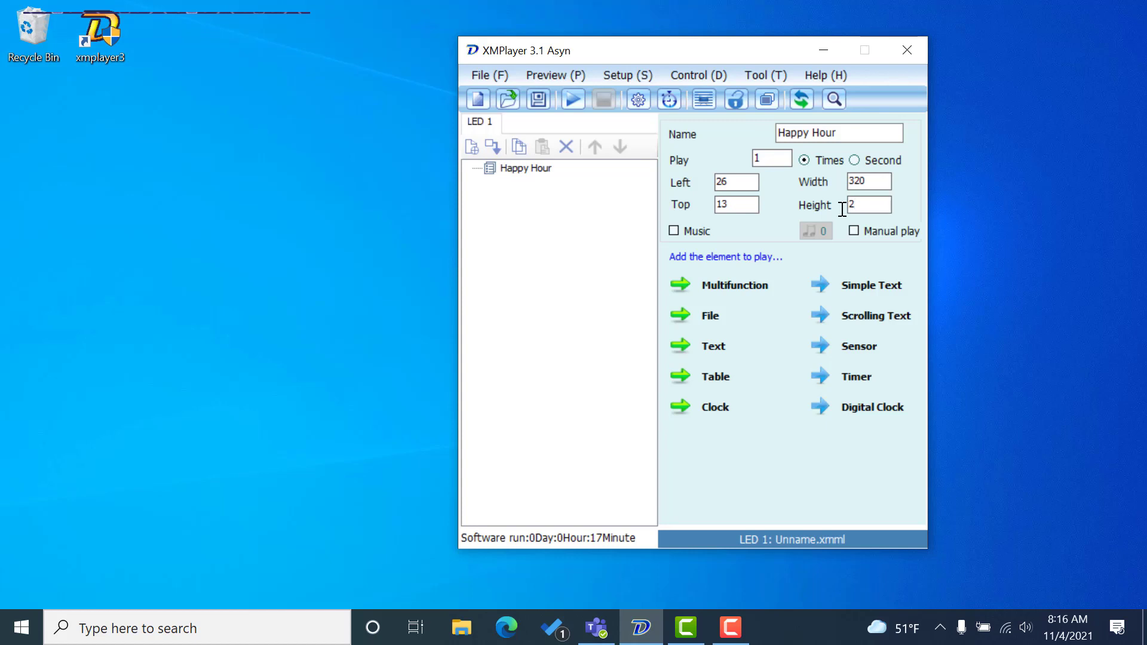
{"action": "type", "text": "24"}
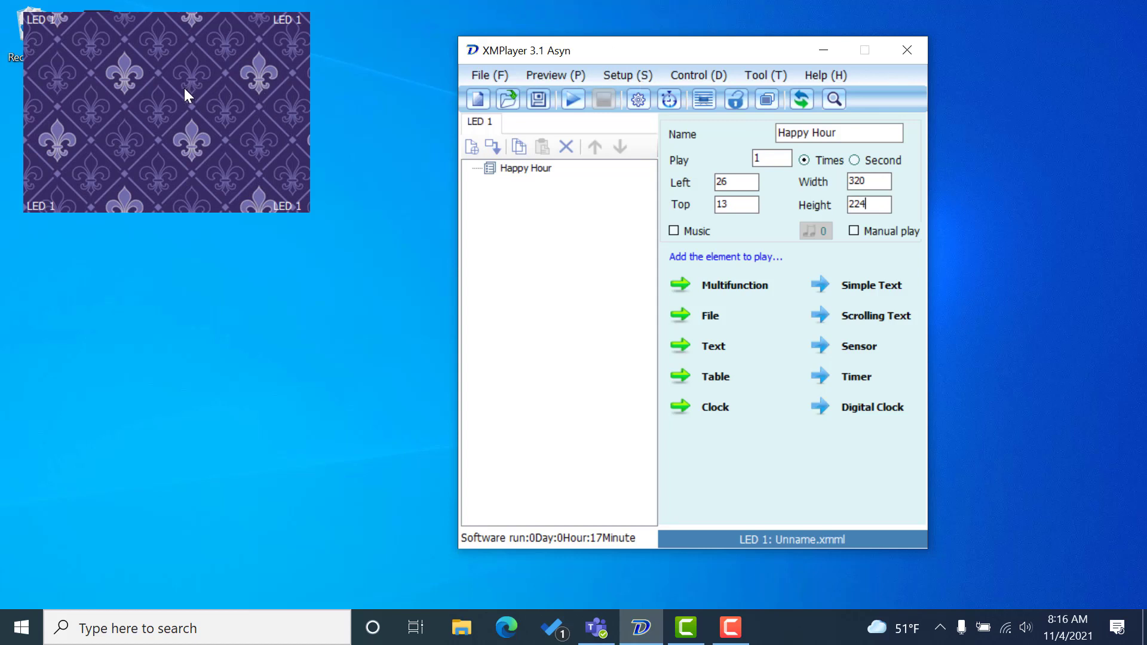
{"action": "left_click_drag", "start_coordinate": [184, 87], "coordinate": [217, 105]}
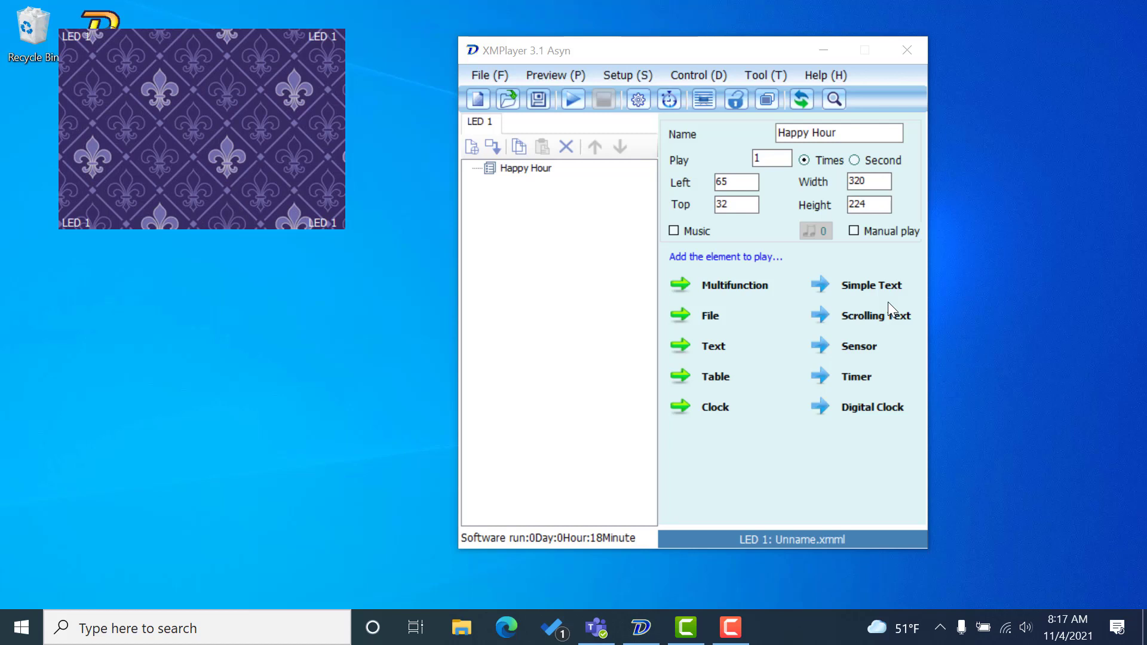
Add a Multifunction element to the Happy Hour page and move it to about left 17, top 21
{"action": "left_click", "coordinate": [734, 285]}
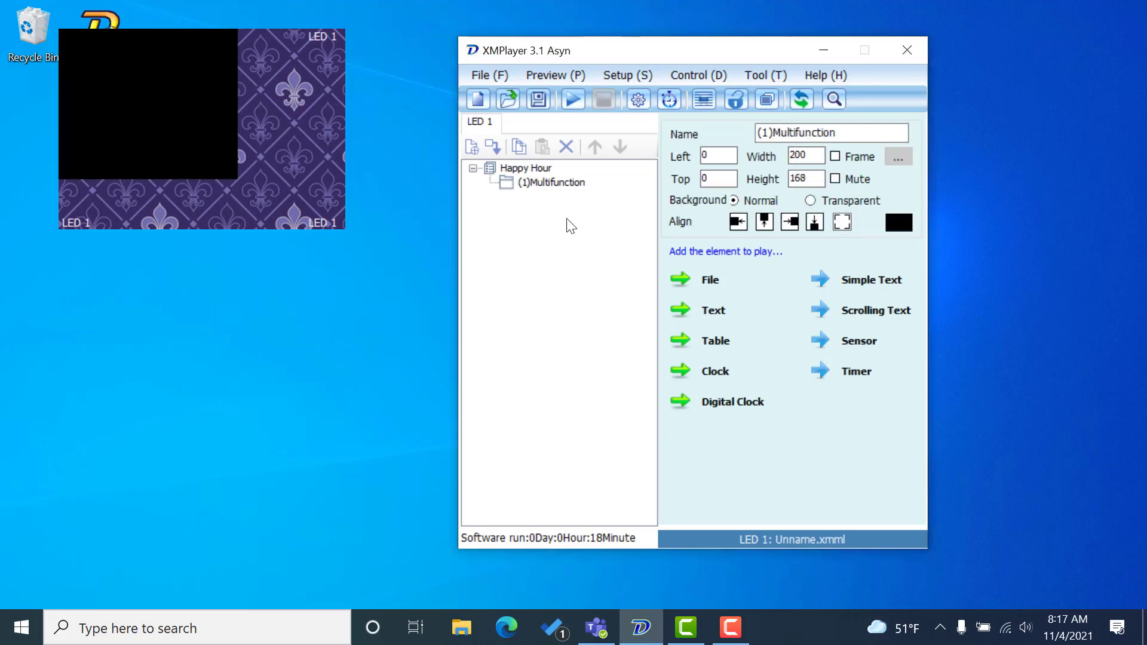
{"action": "left_click_drag", "start_coordinate": [174, 108], "coordinate": [190, 126]}
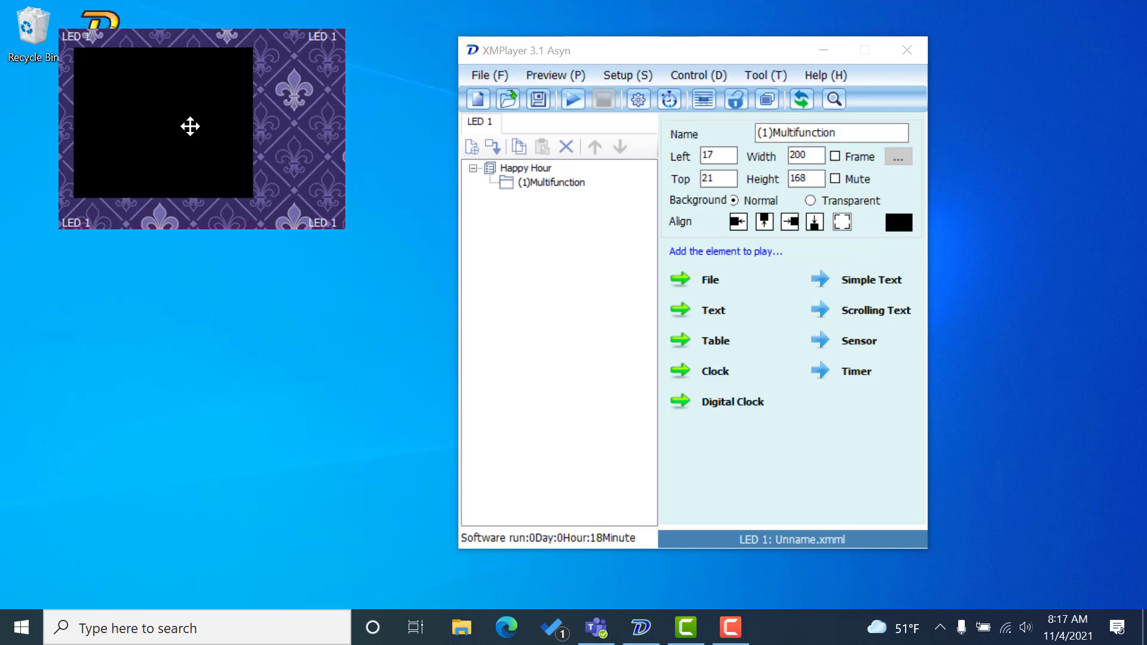
{"action": "left_click", "coordinate": [753, 75]}
{"action": "left_click", "coordinate": [750, 70]}
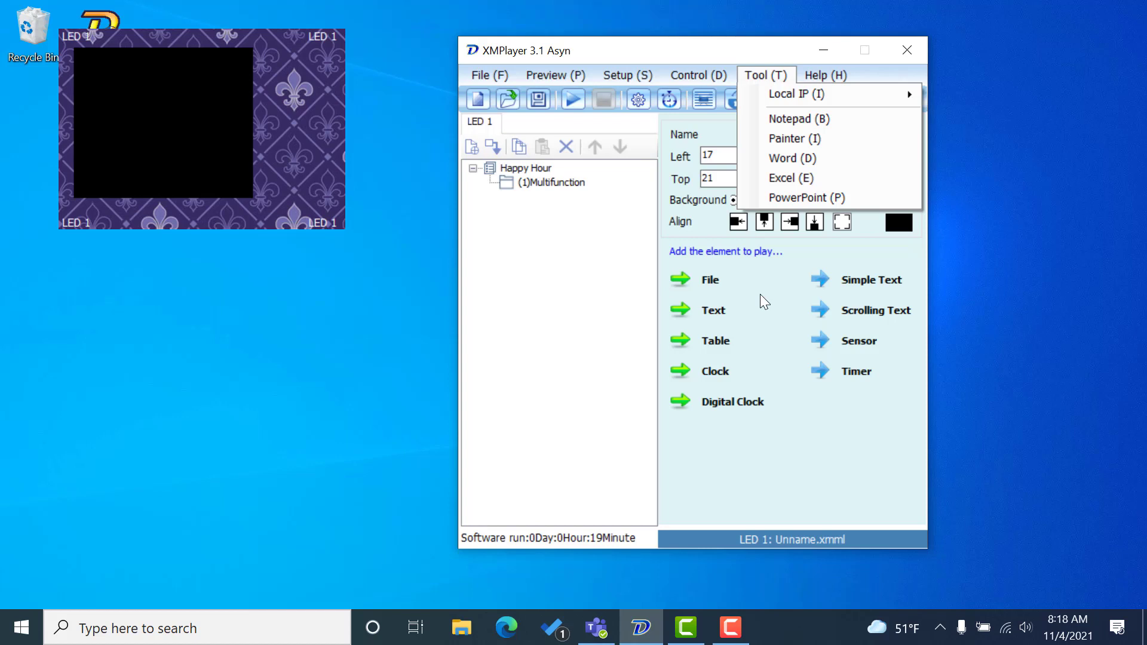
{"action": "left_click", "coordinate": [668, 320]}
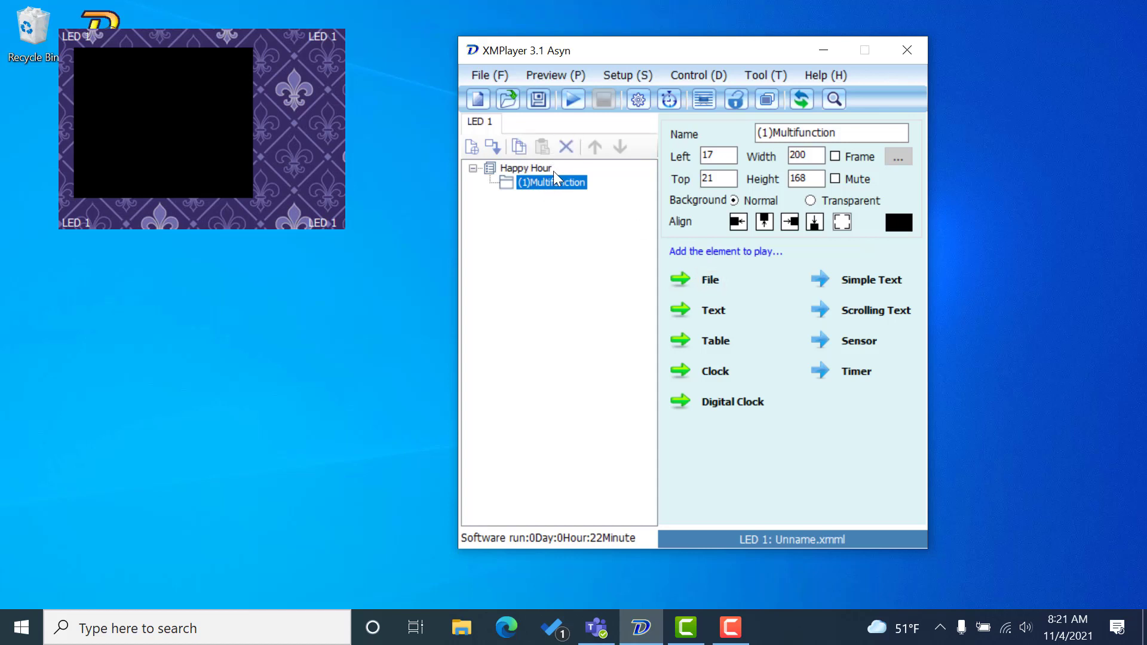
{"action": "left_click", "coordinate": [529, 170]}
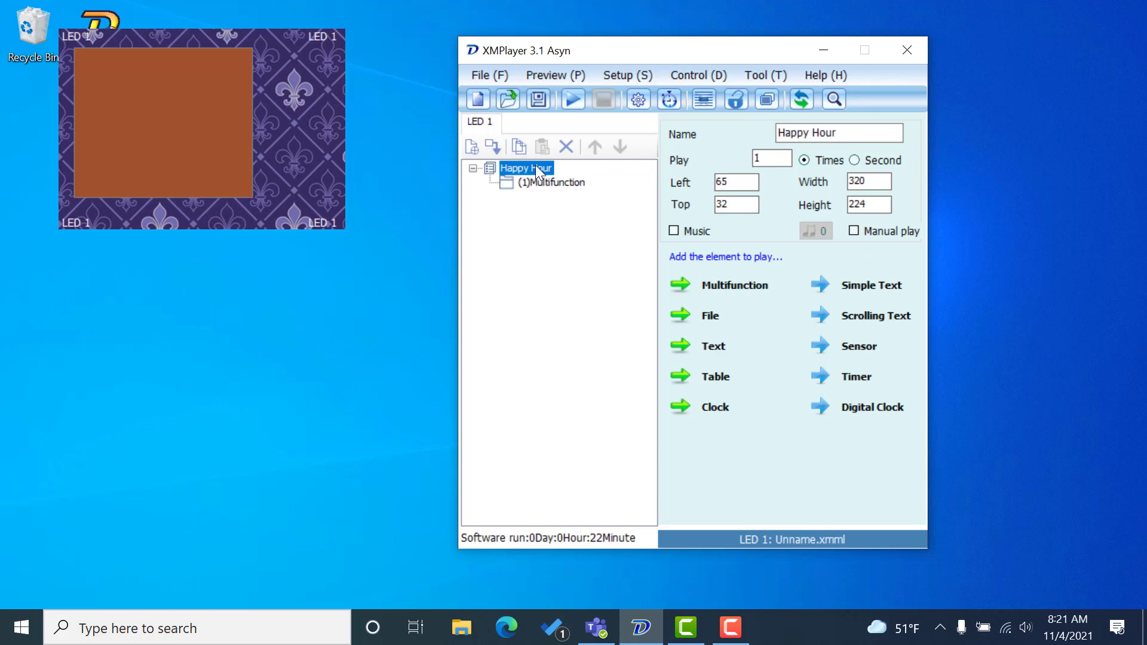
{"action": "left_click", "coordinate": [125, 156]}
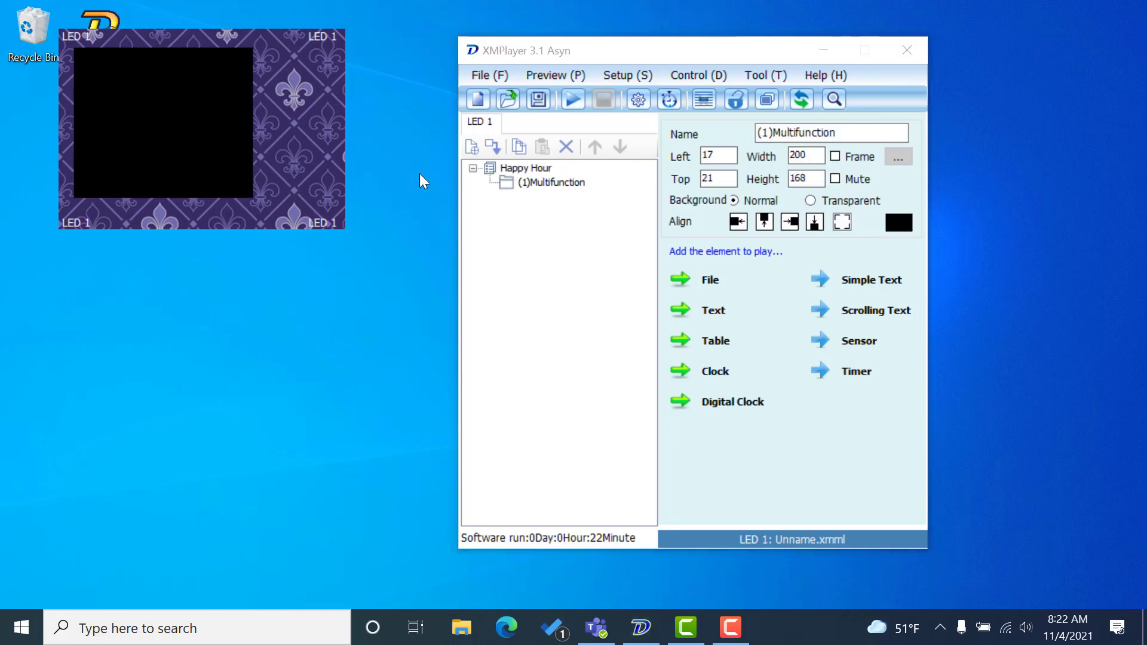
{"action": "left_click", "coordinate": [550, 181]}
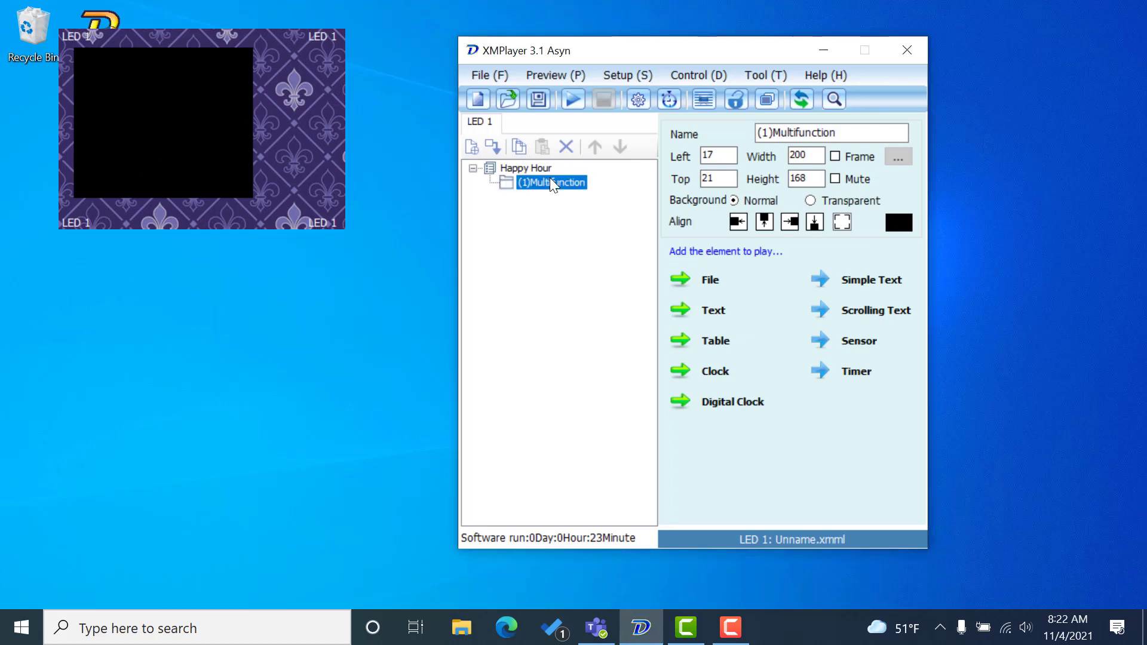
{"action": "left_click", "coordinate": [710, 281]}
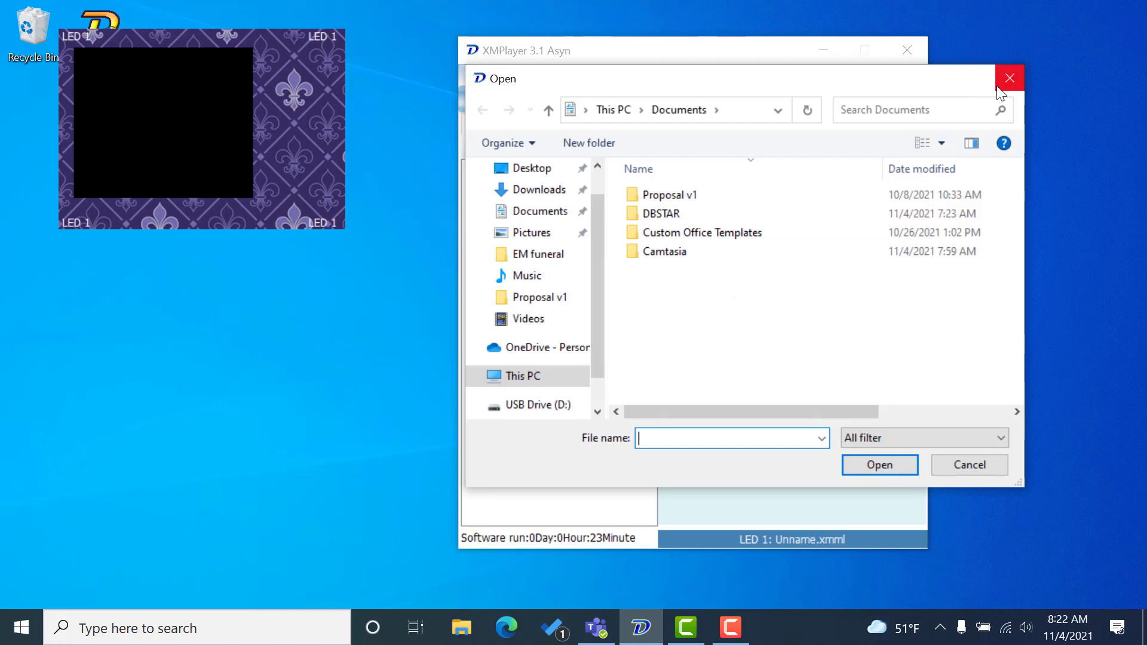
{"action": "left_click", "coordinate": [1009, 78]}
Add an empty text item and a default blank table to the Multifunction element
{"action": "left_click", "coordinate": [714, 311]}
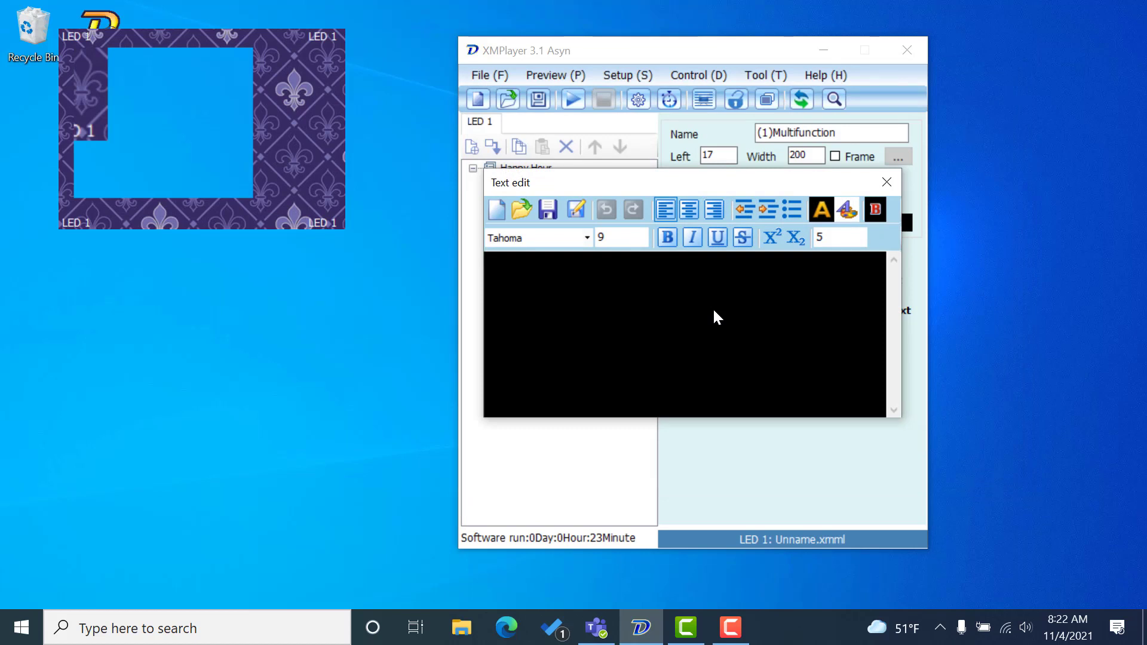
{"action": "left_click", "coordinate": [888, 188]}
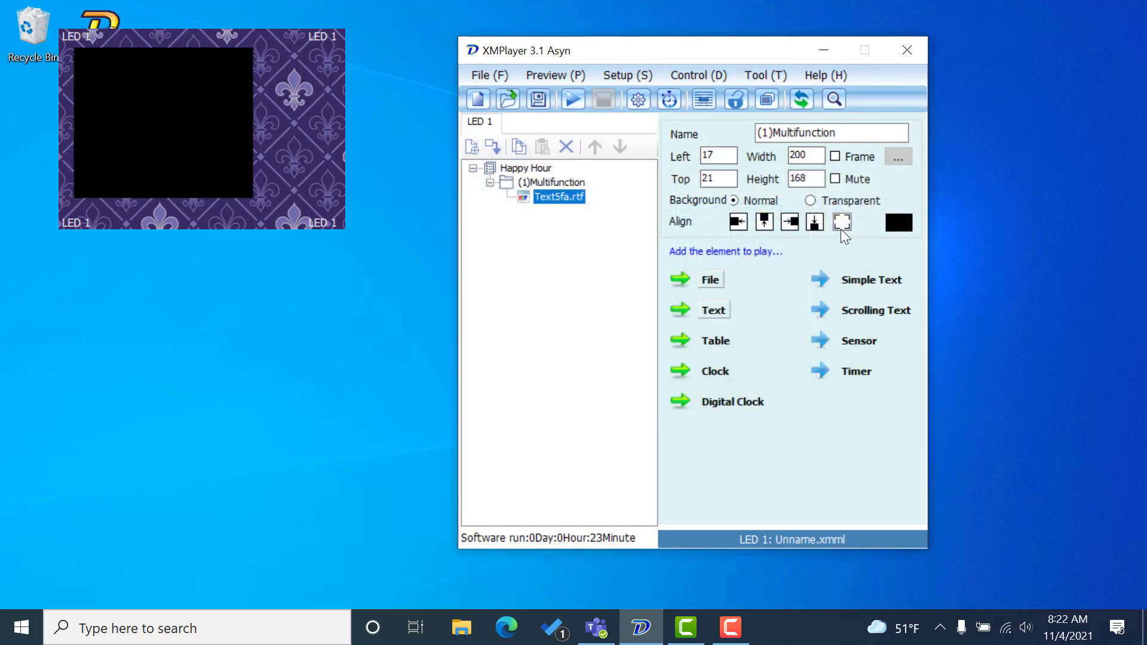
{"action": "left_click", "coordinate": [564, 184]}
{"action": "left_click", "coordinate": [710, 339]}
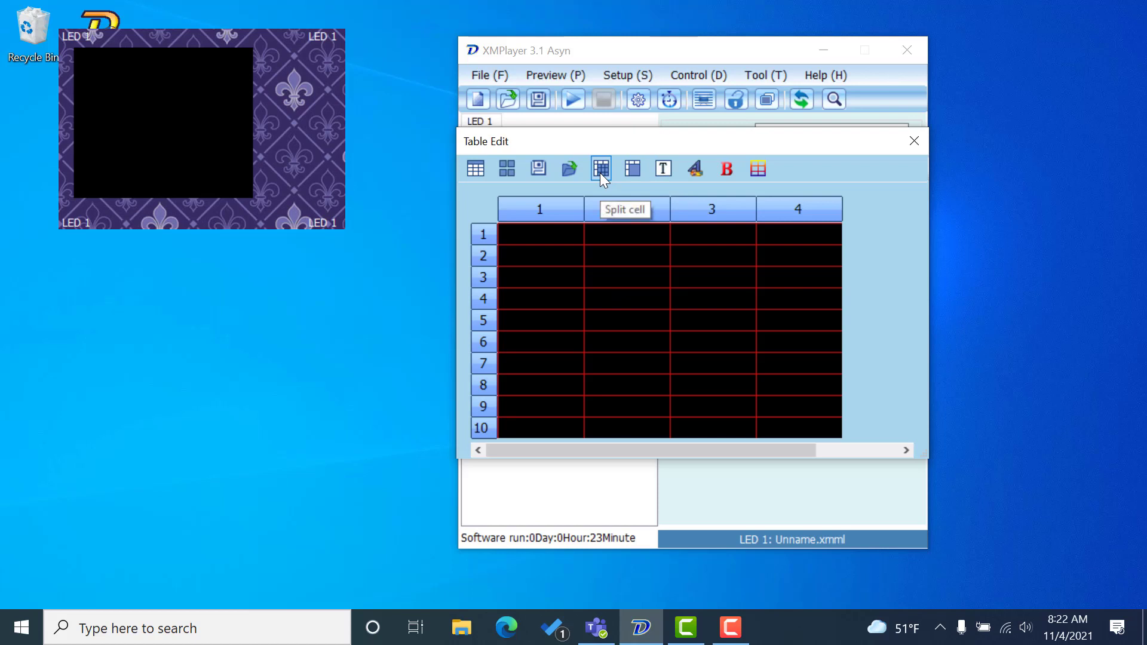
{"action": "left_click", "coordinate": [923, 140]}
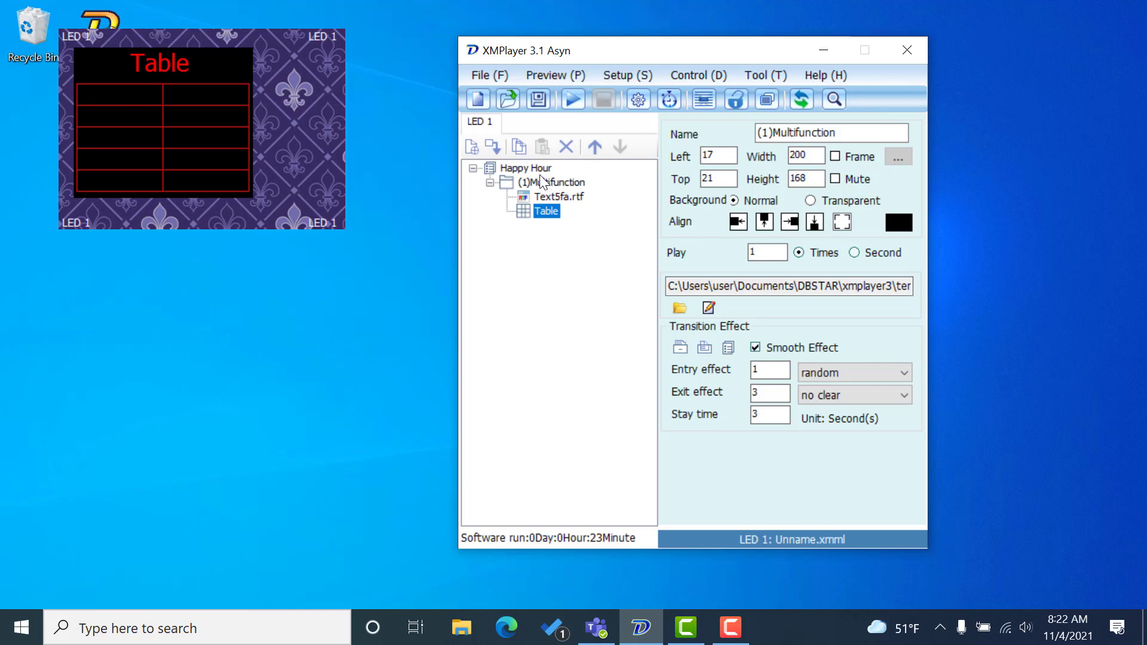
Add a Clock element to the Happy Hour page and set its display text to "Led Sign City"
{"action": "left_click", "coordinate": [528, 168]}
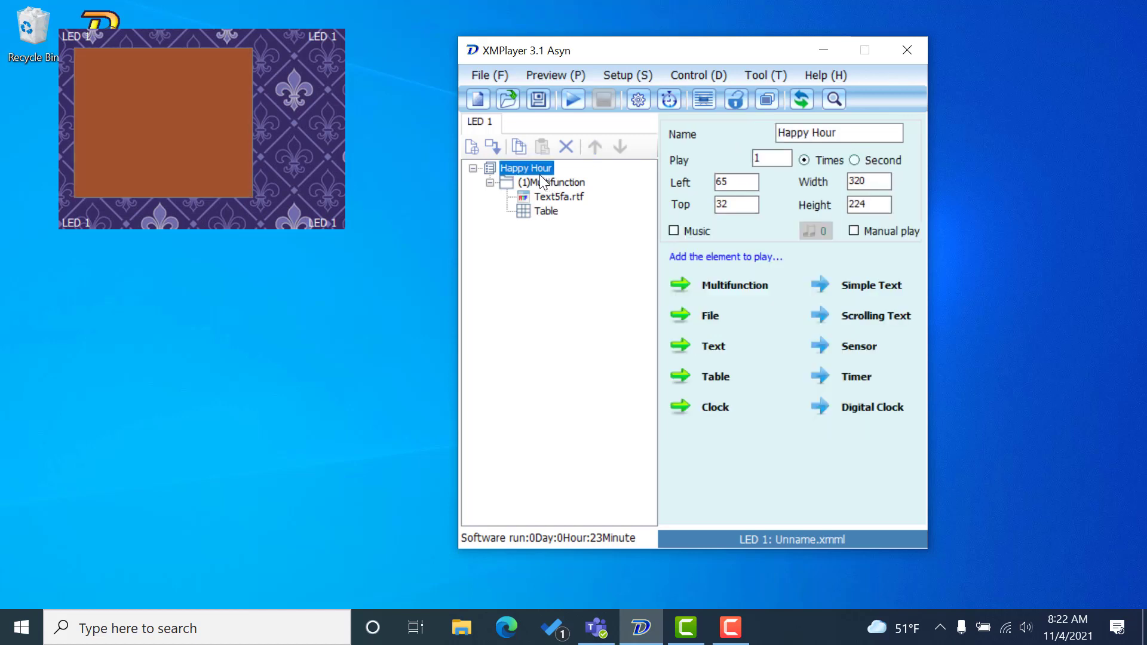
{"action": "left_click", "coordinate": [722, 411]}
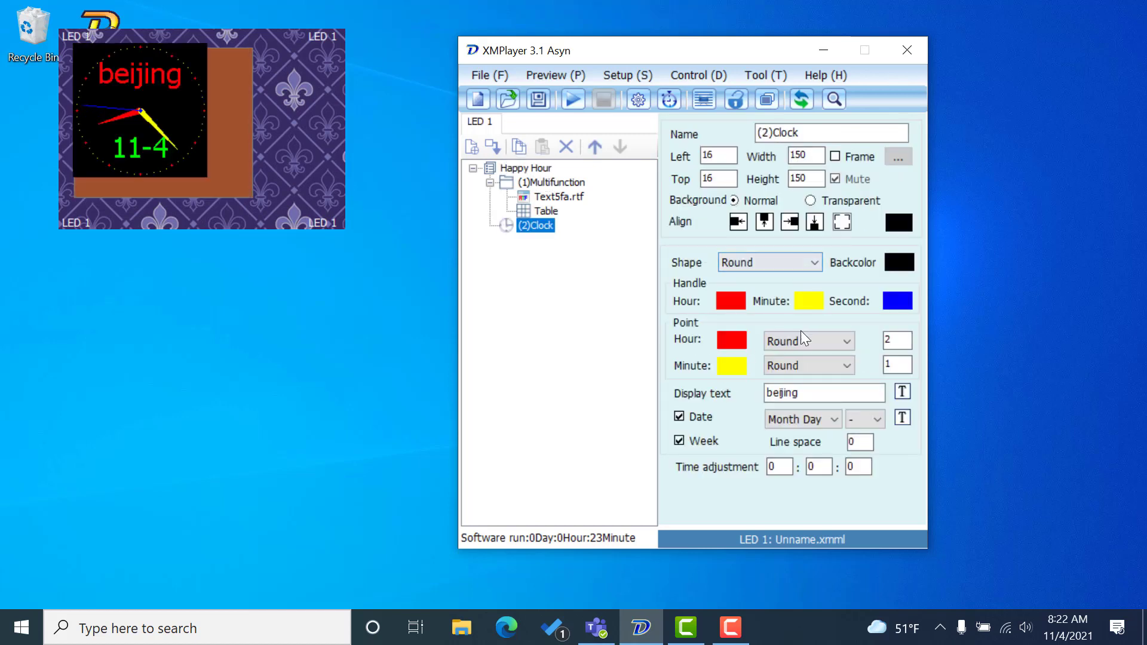
{"action": "left_click_drag", "start_coordinate": [800, 392], "coordinate": [691, 401]}
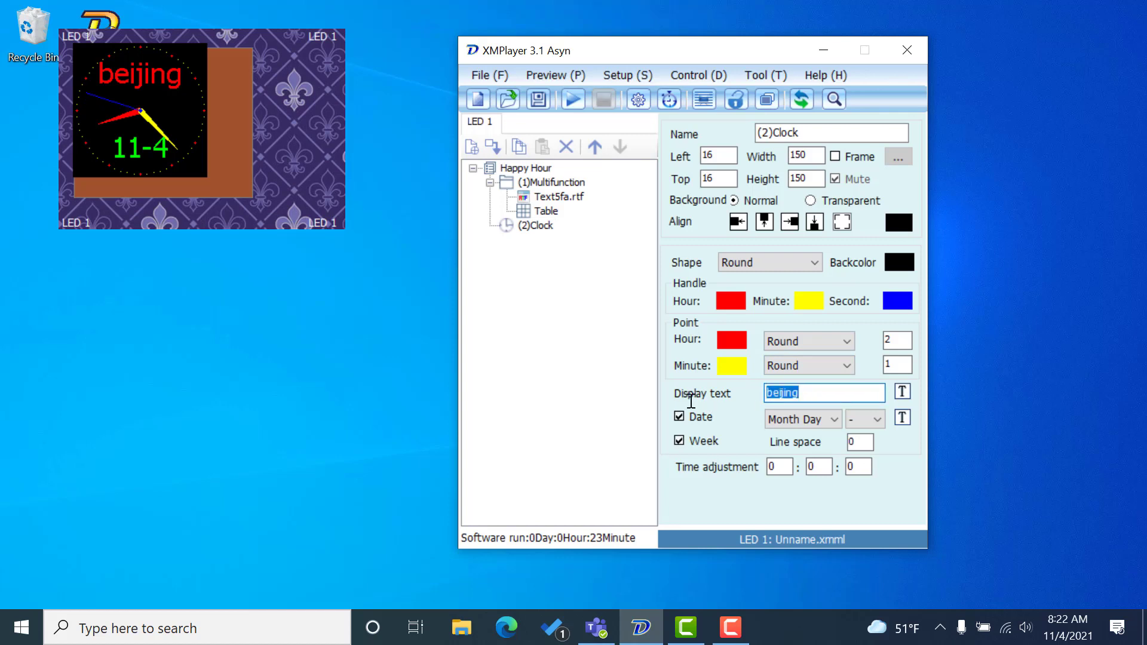
{"action": "type", "text": "Led Sign"}
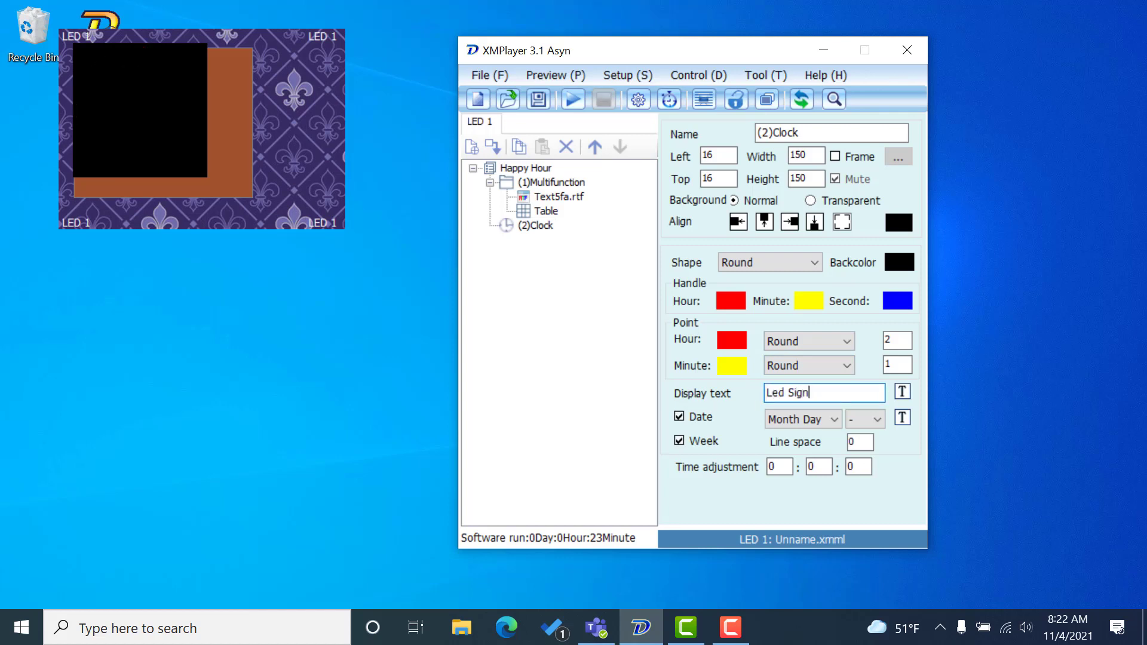
{"action": "type", "text": " City"}
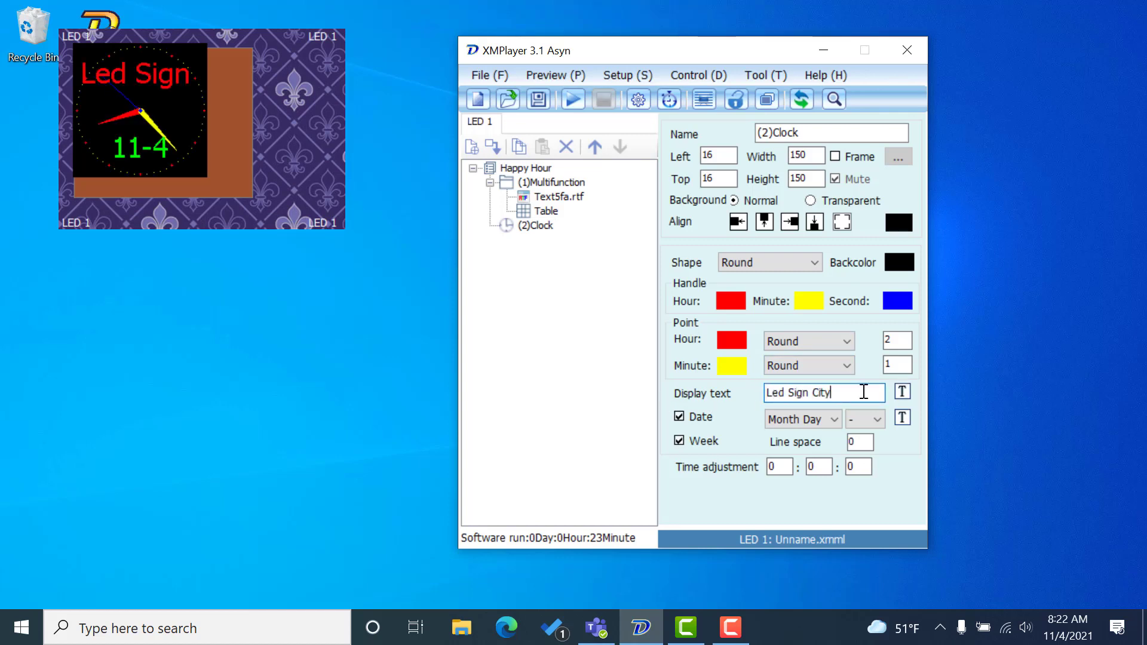
Enlarge the clock element in the preview to about 242 wide by 187 high
{"action": "left_click", "coordinate": [181, 126]}
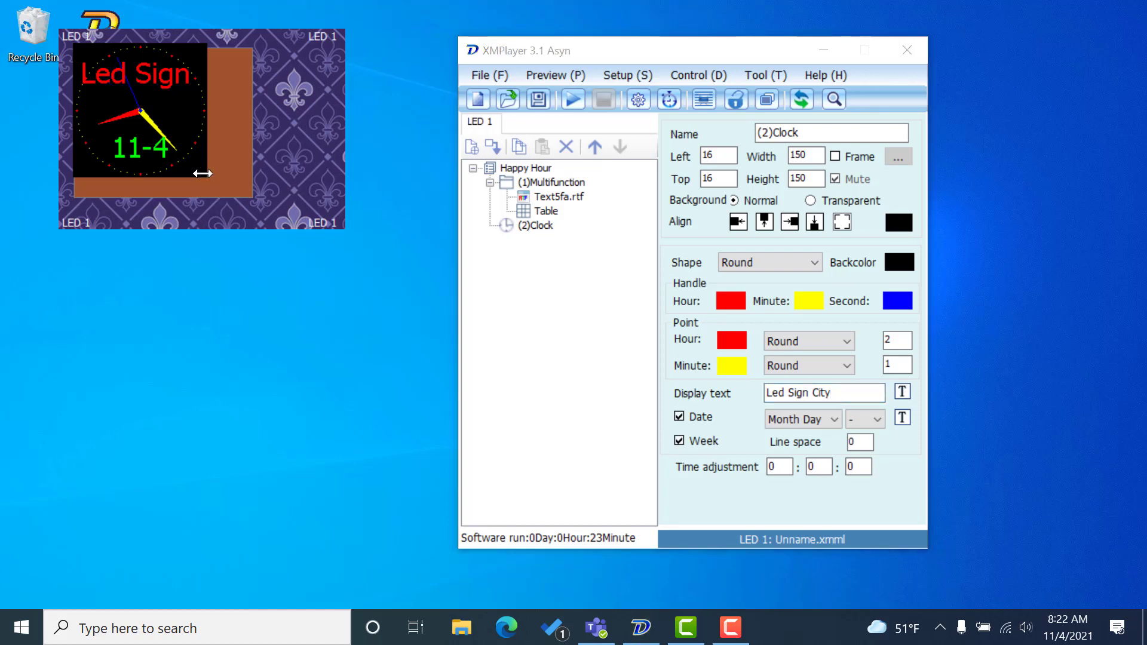
{"action": "left_click_drag", "start_coordinate": [233, 177], "coordinate": [286, 197]}
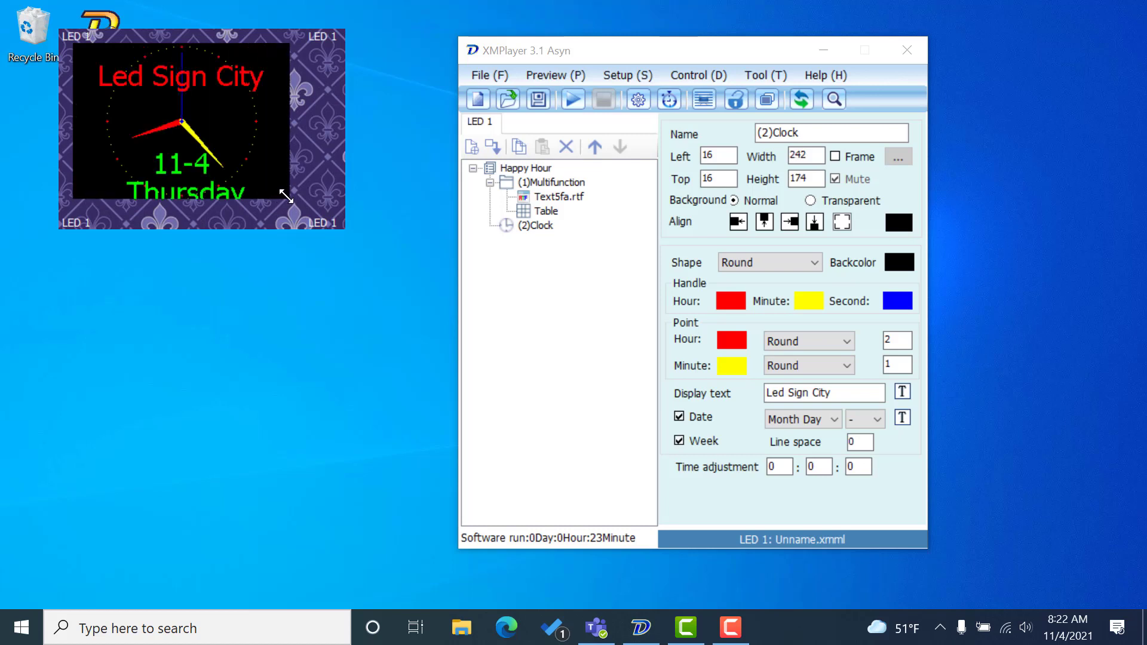
{"action": "left_click_drag", "start_coordinate": [272, 198], "coordinate": [273, 210]}
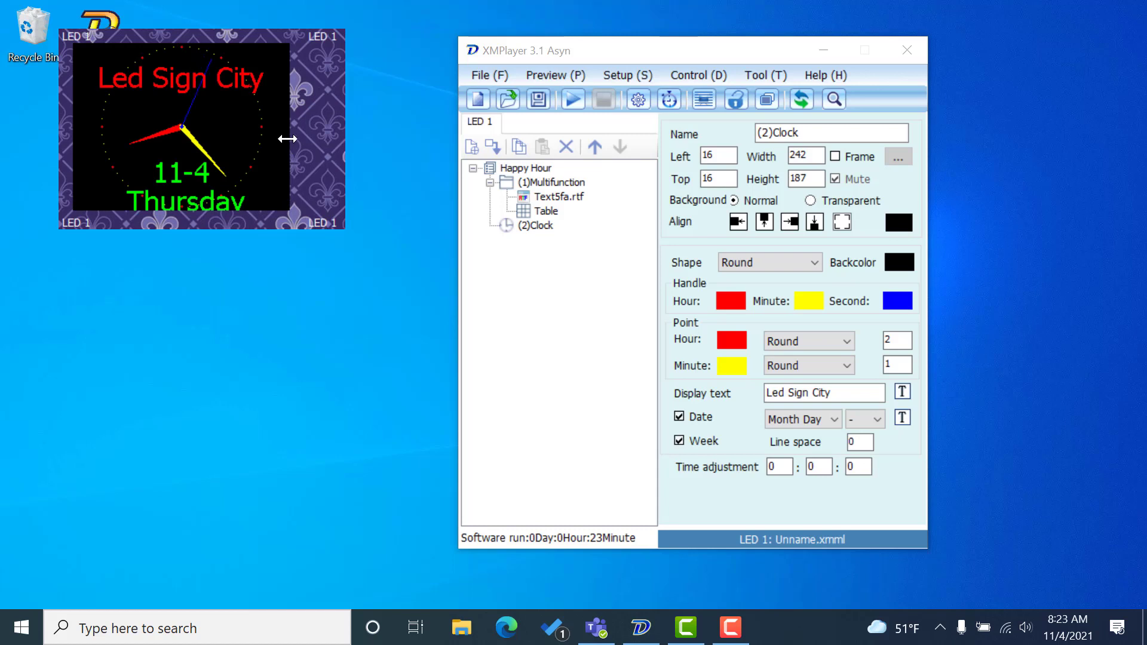